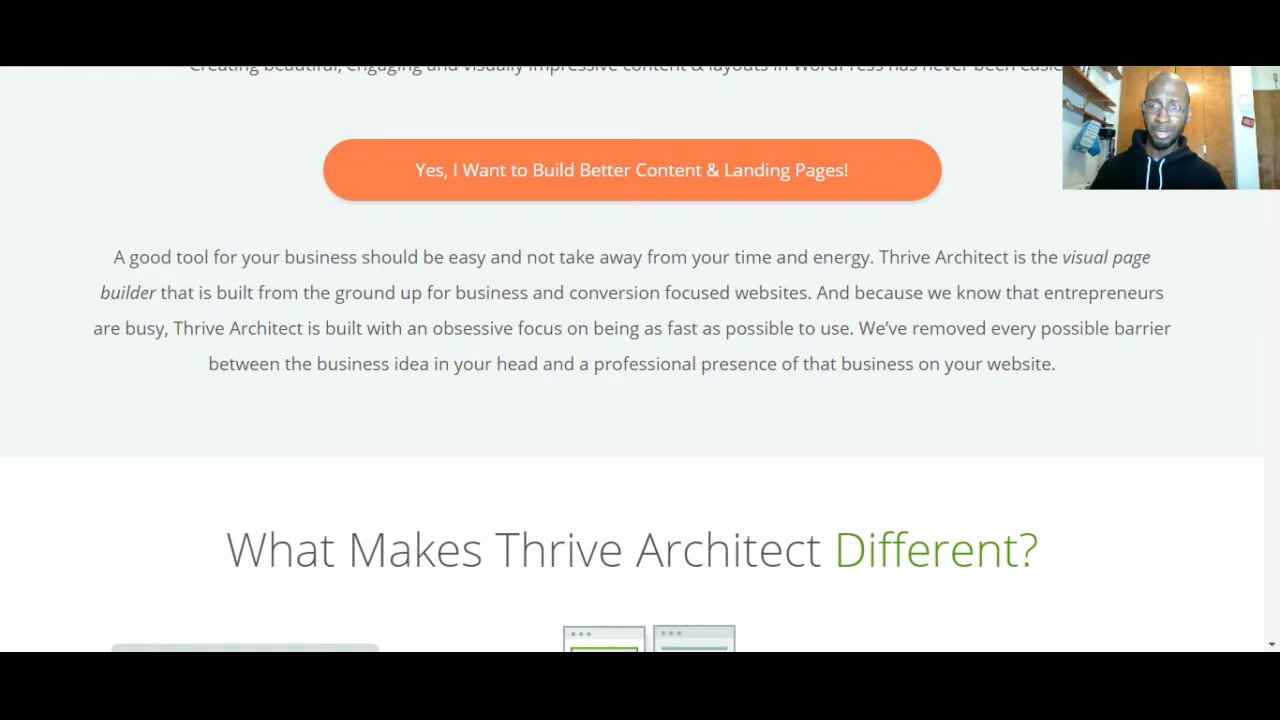
right_click(1044, 86)
left_click(957, 246)
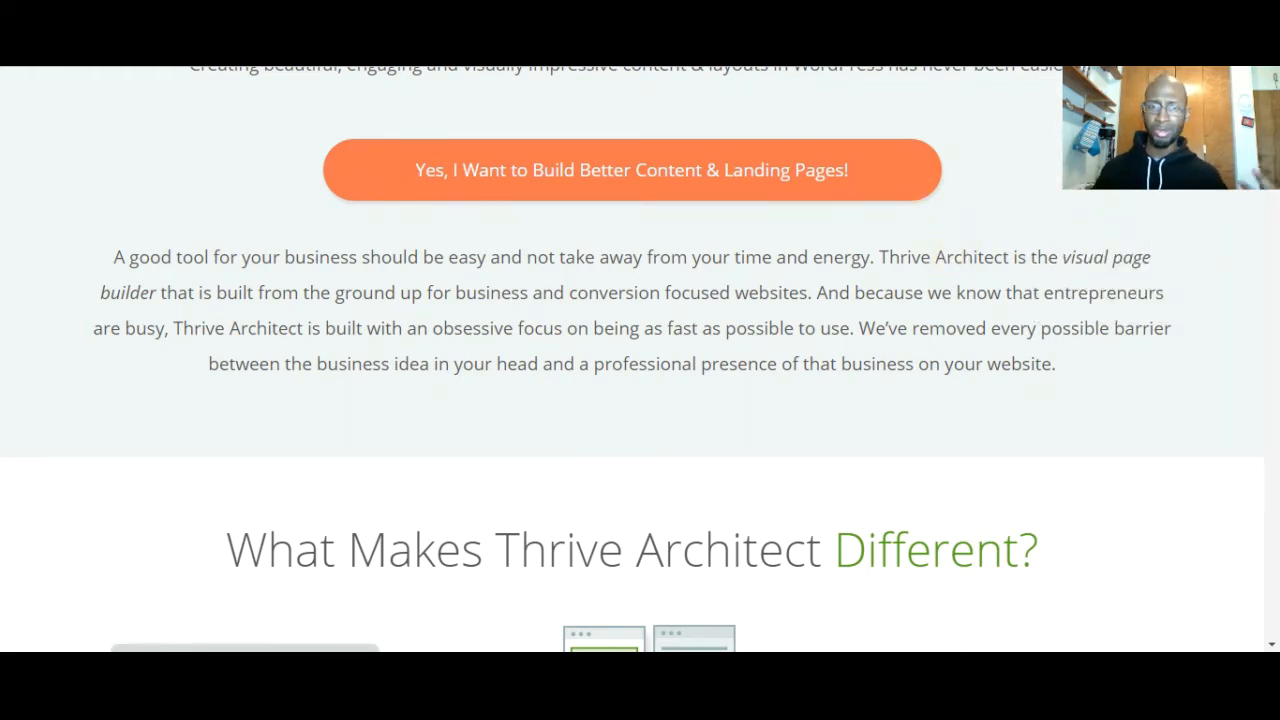
scroll(640, 360, "up", 9)
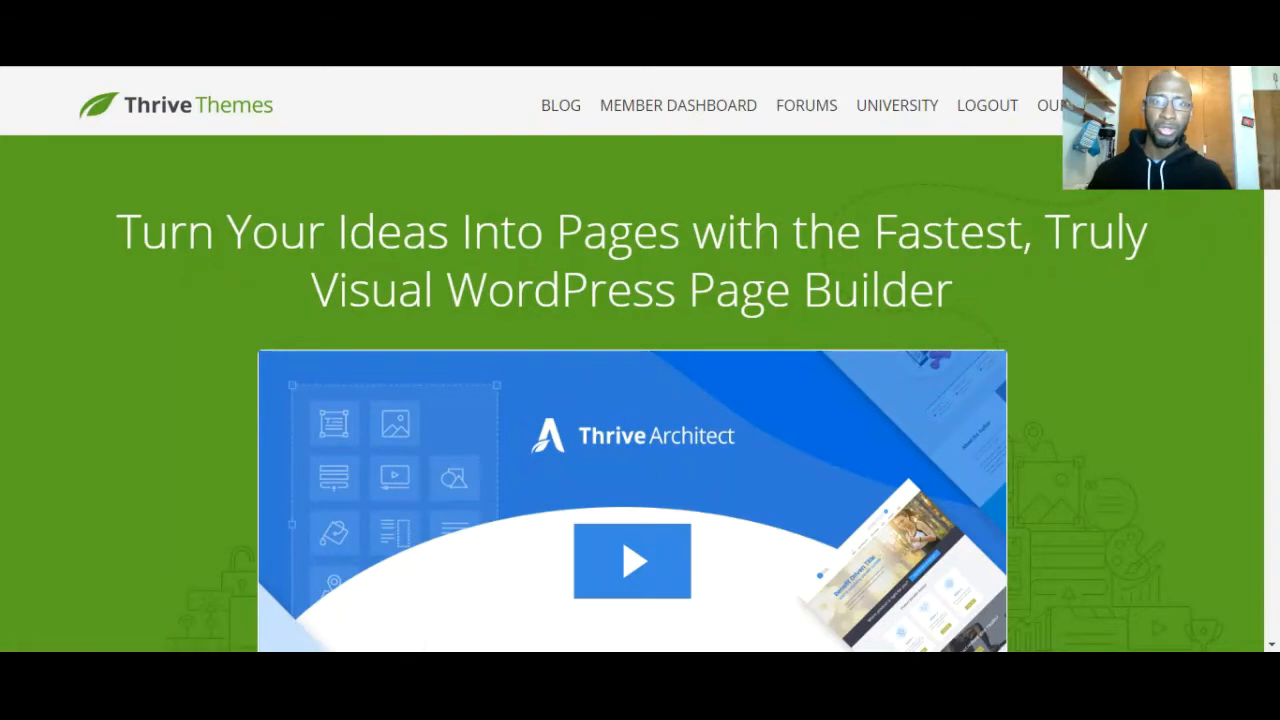
Switch to the WordPress admin dashboard and open the form for uploading a new plugin
right_click(693, 60)
left_click(737, 54)
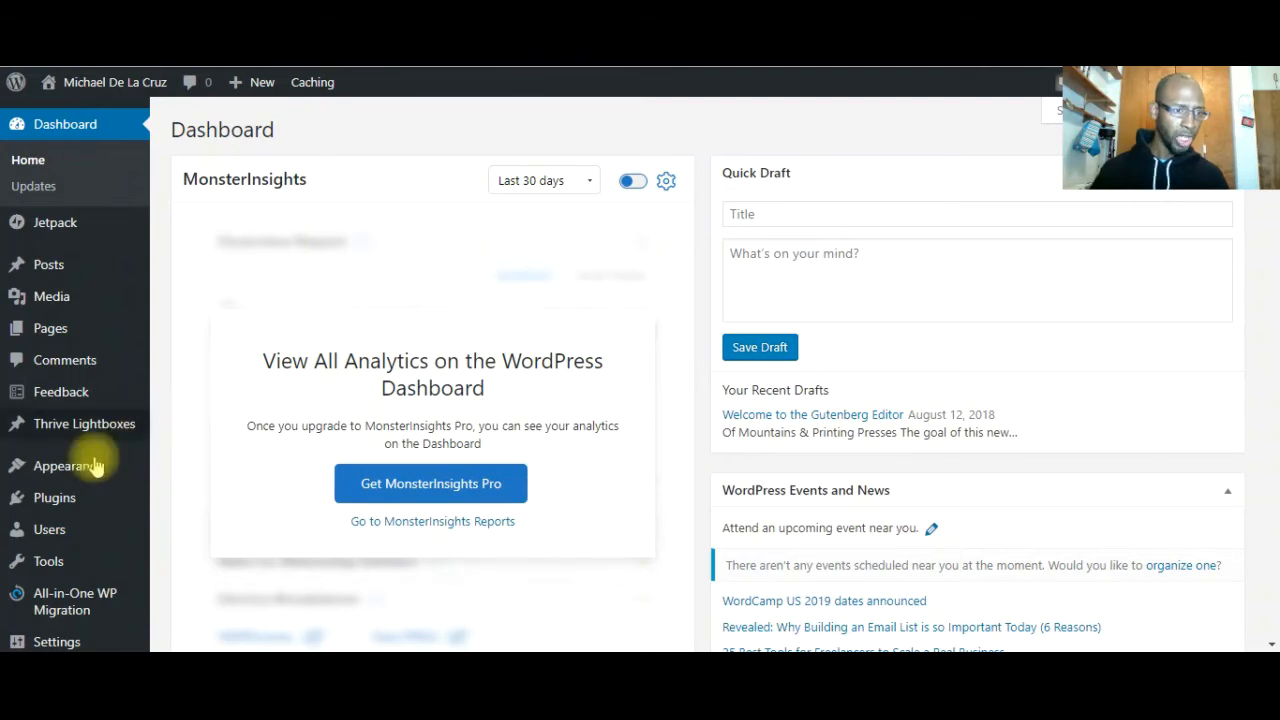
mouse_move(25, 495)
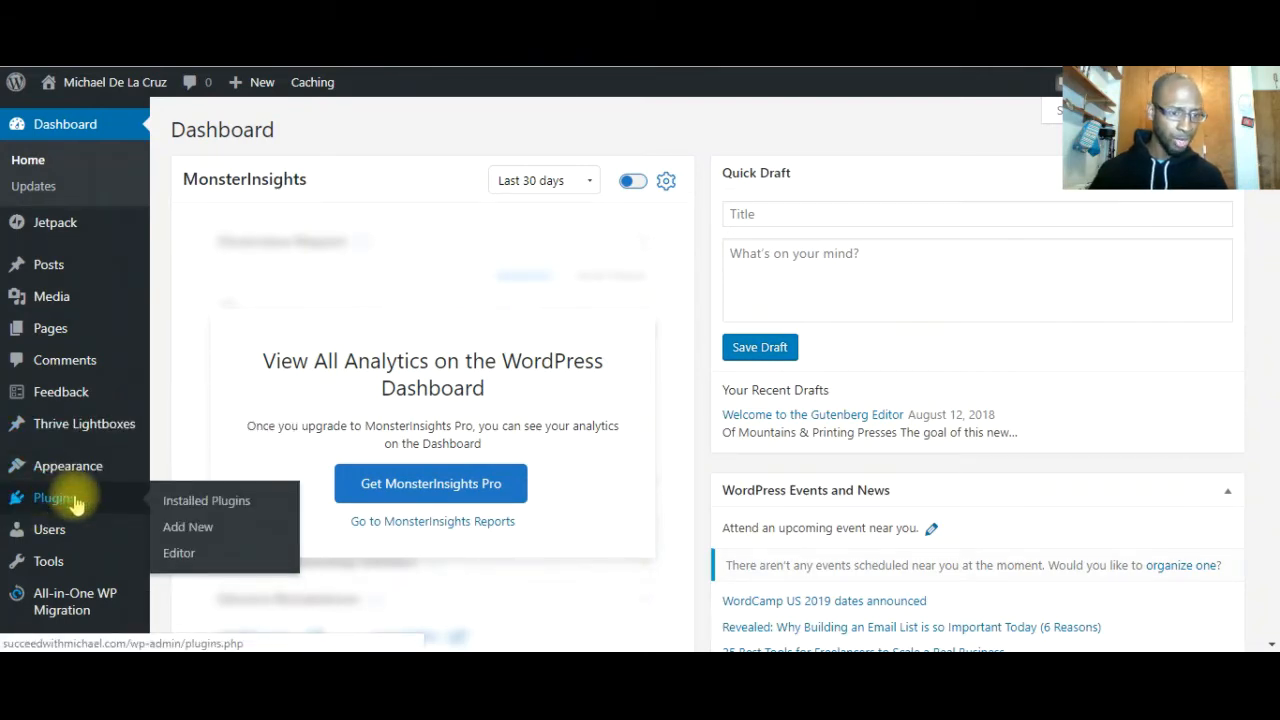
left_click(193, 531)
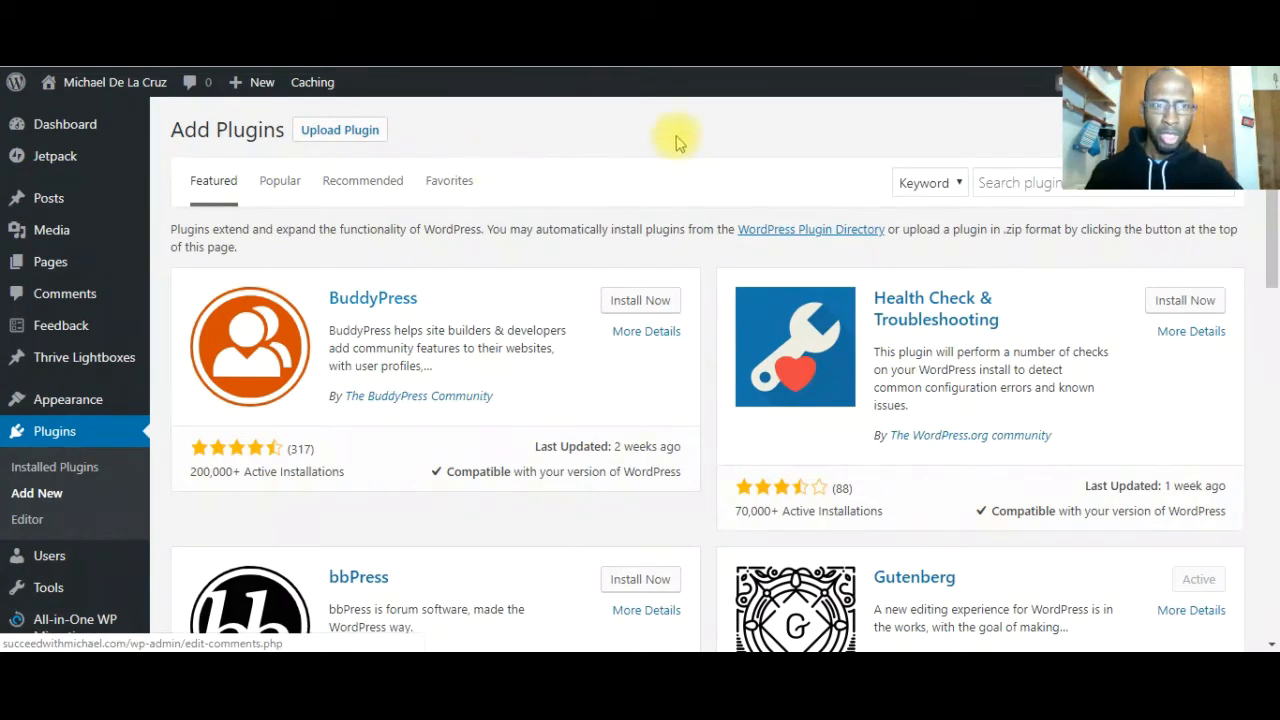
left_click(362, 139)
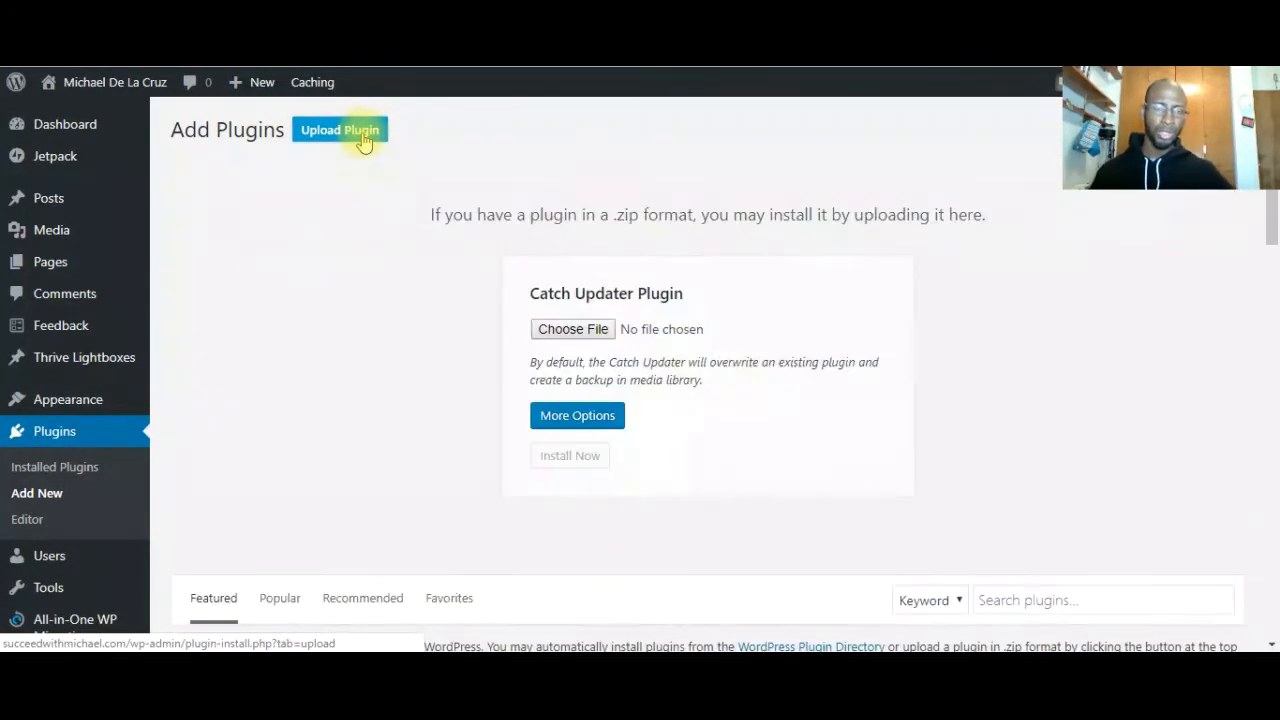
left_click(595, 330)
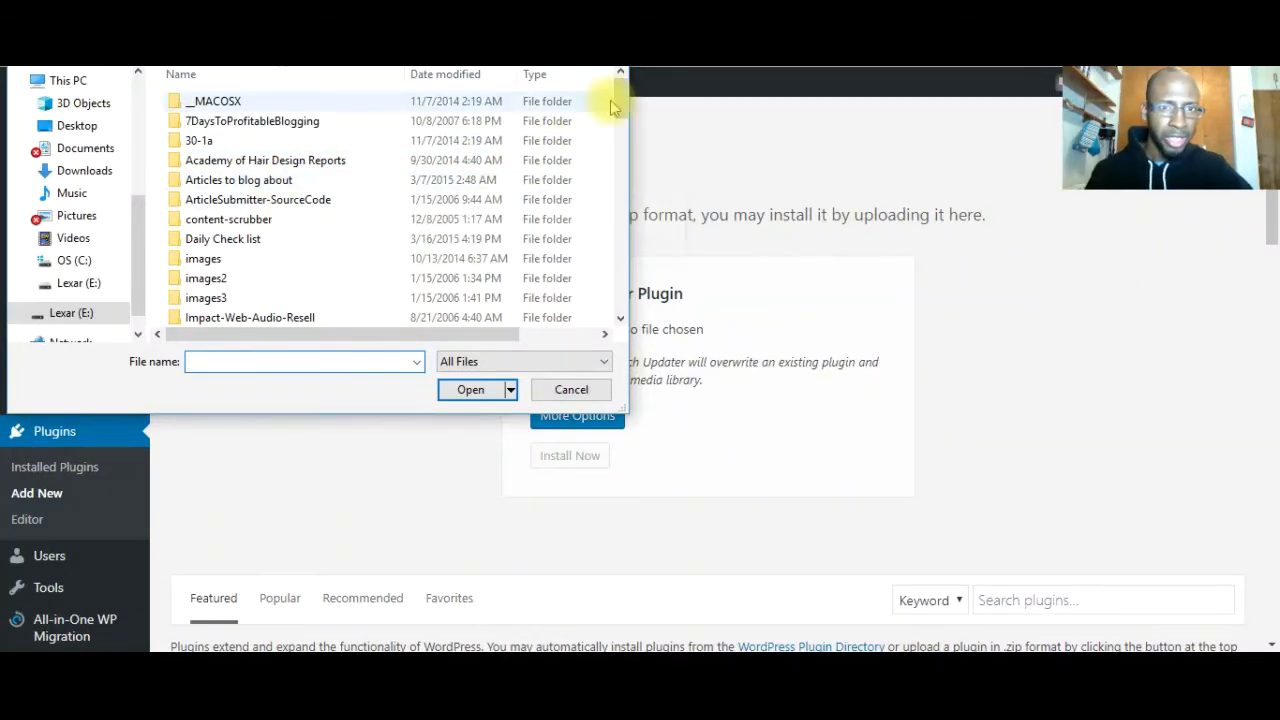
left_click_drag(622, 105, 643, 305)
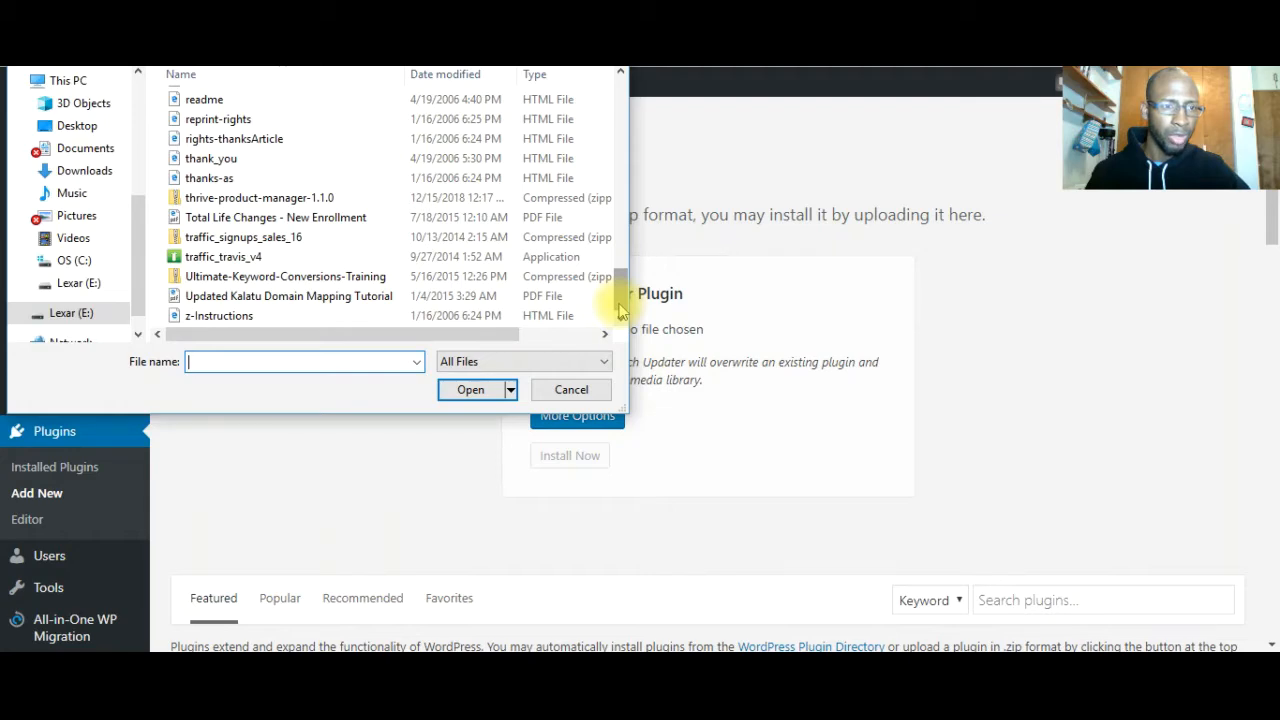
scroll(619, 311, "up", 1)
mouse_move(619, 311)
left_mouse_down()
mouse_move(571, 101)
mouse_move(637, 318)
left_mouse_up()
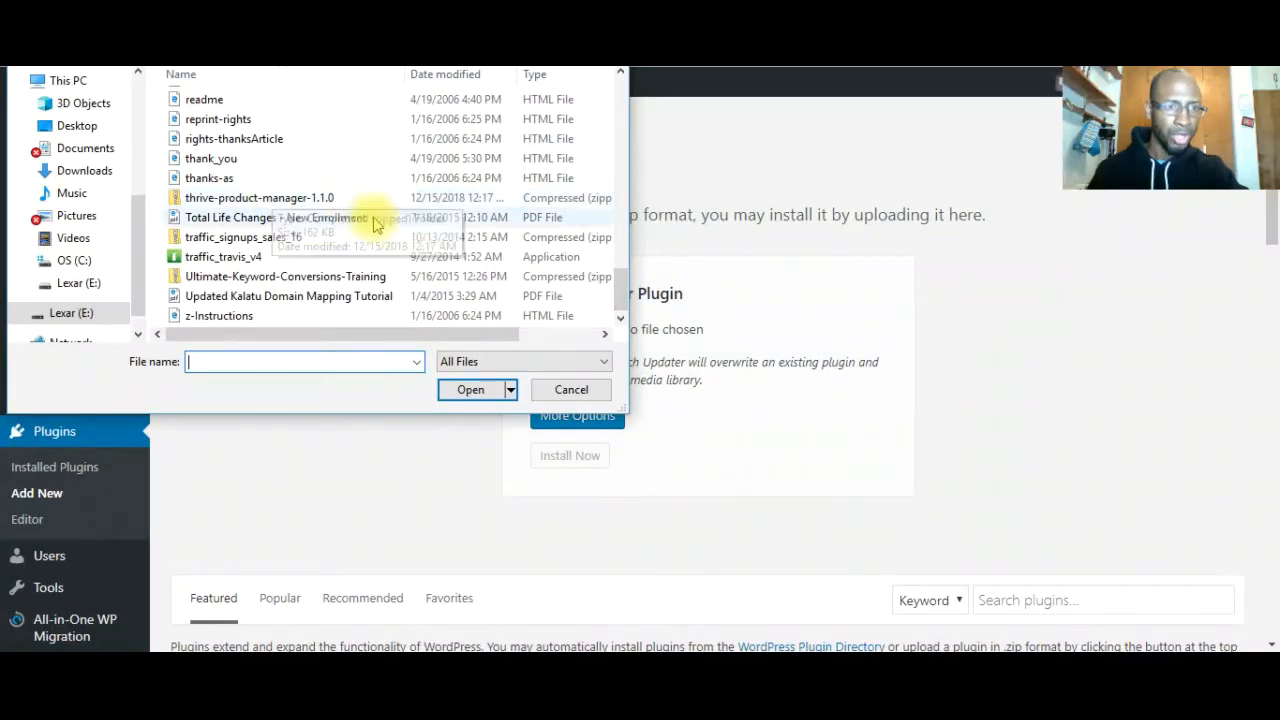
left_click(303, 200)
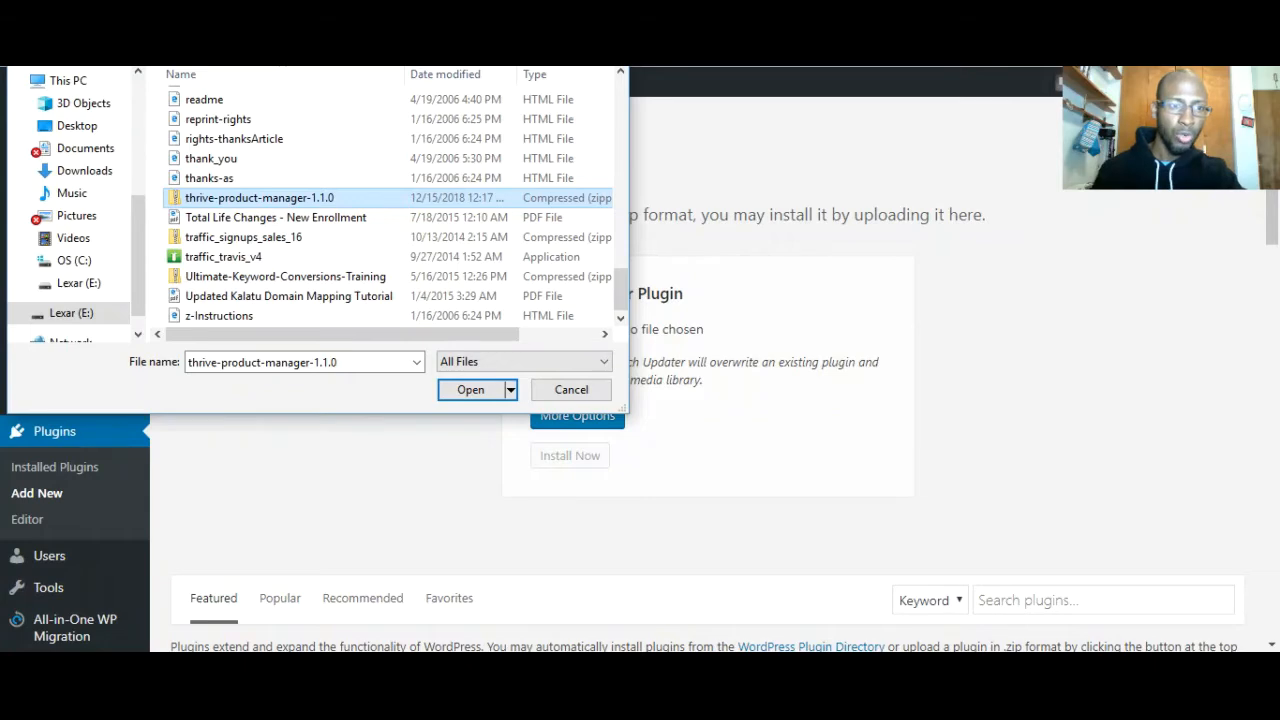
left_click(571, 390)
Open the Thrive Product Manager and examine which plugins and themes are ready to use on this site
left_click_drag(1272, 250, 1273, 343)
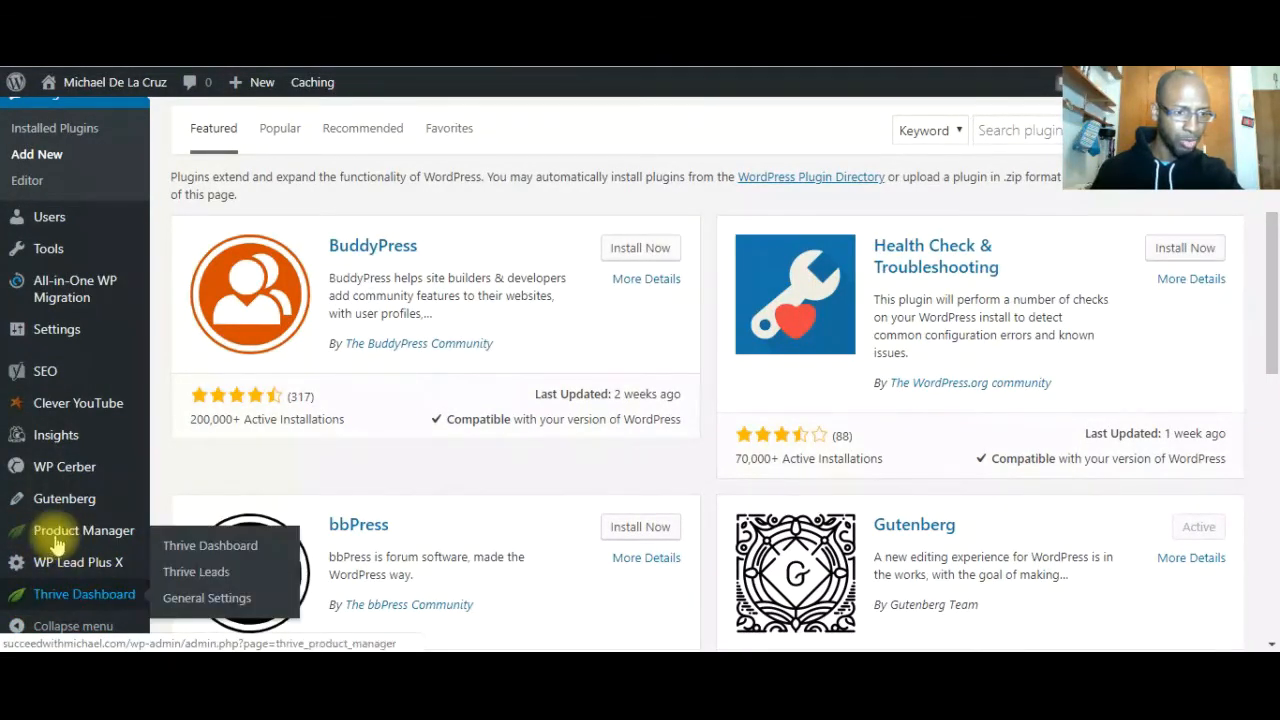
left_click(76, 538)
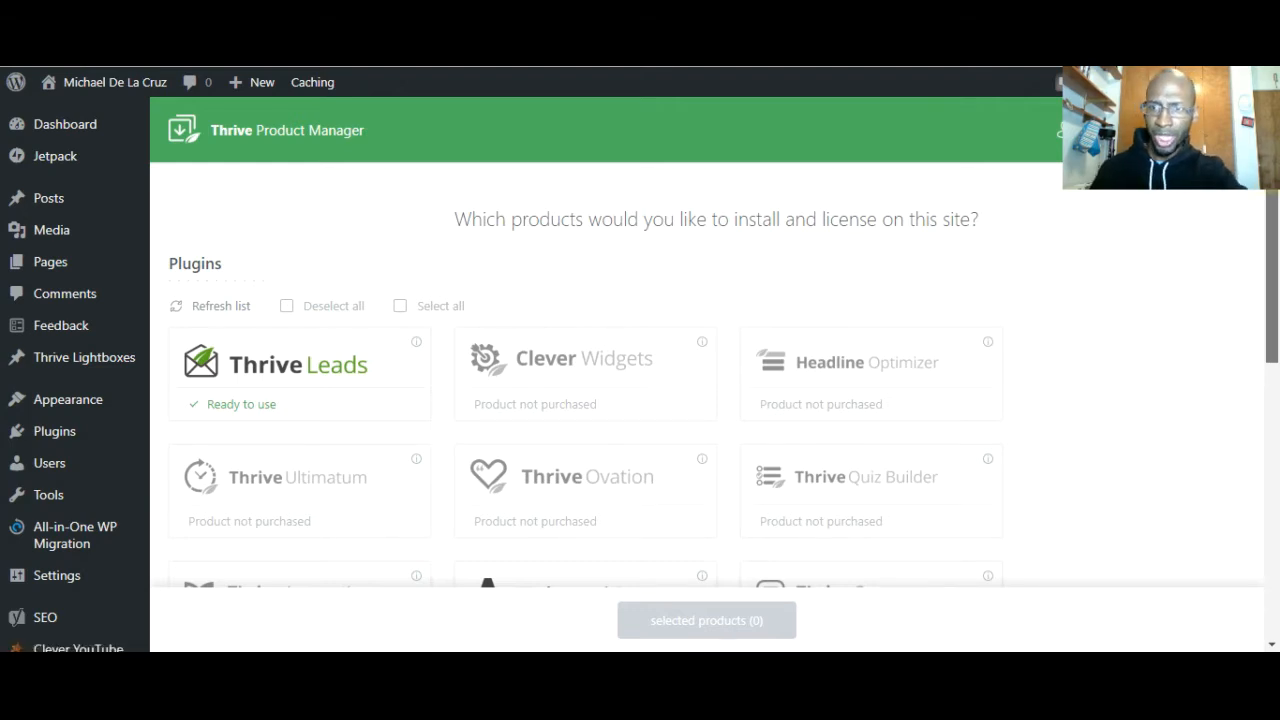
left_click_drag(1273, 242, 1275, 332)
scroll(1270, 335, "down", 4)
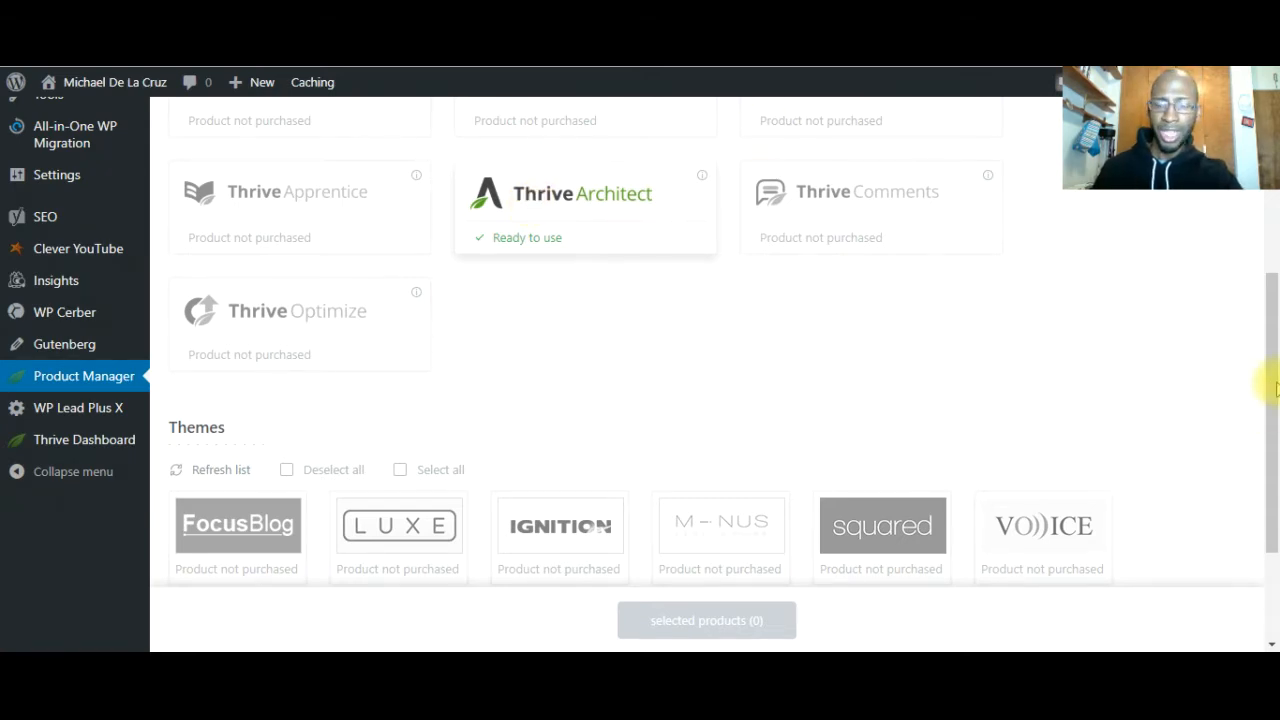
left_click_drag(1270, 368, 1266, 228)
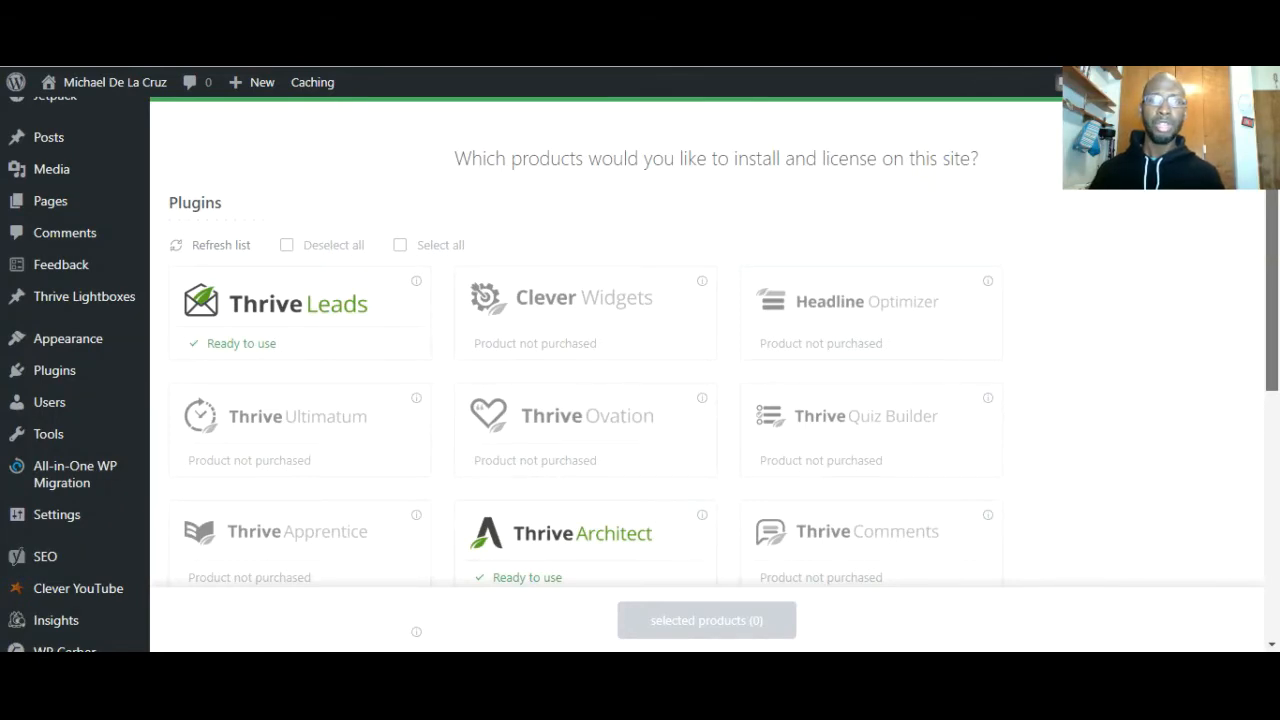
scroll(640, 375, "up", 1)
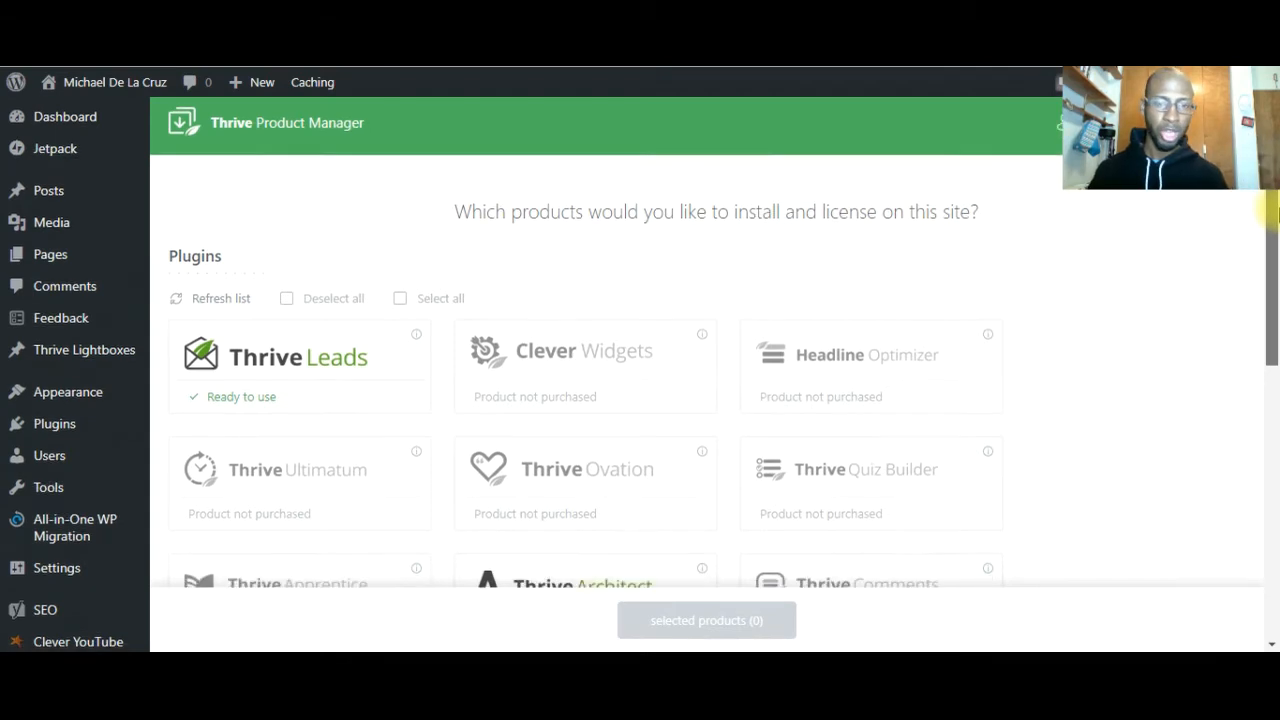
scroll(1277, 212, "down", 1)
scroll(640, 375, "up", 1)
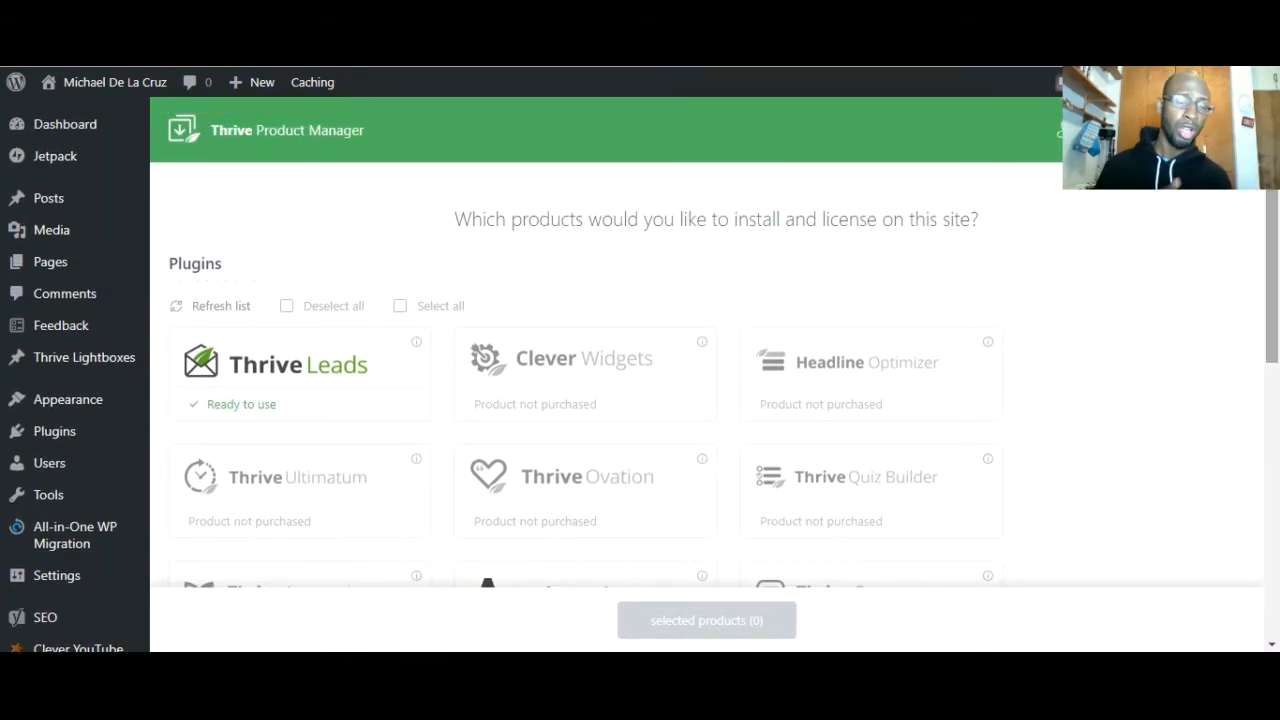
scroll(55, 468, "down", 3)
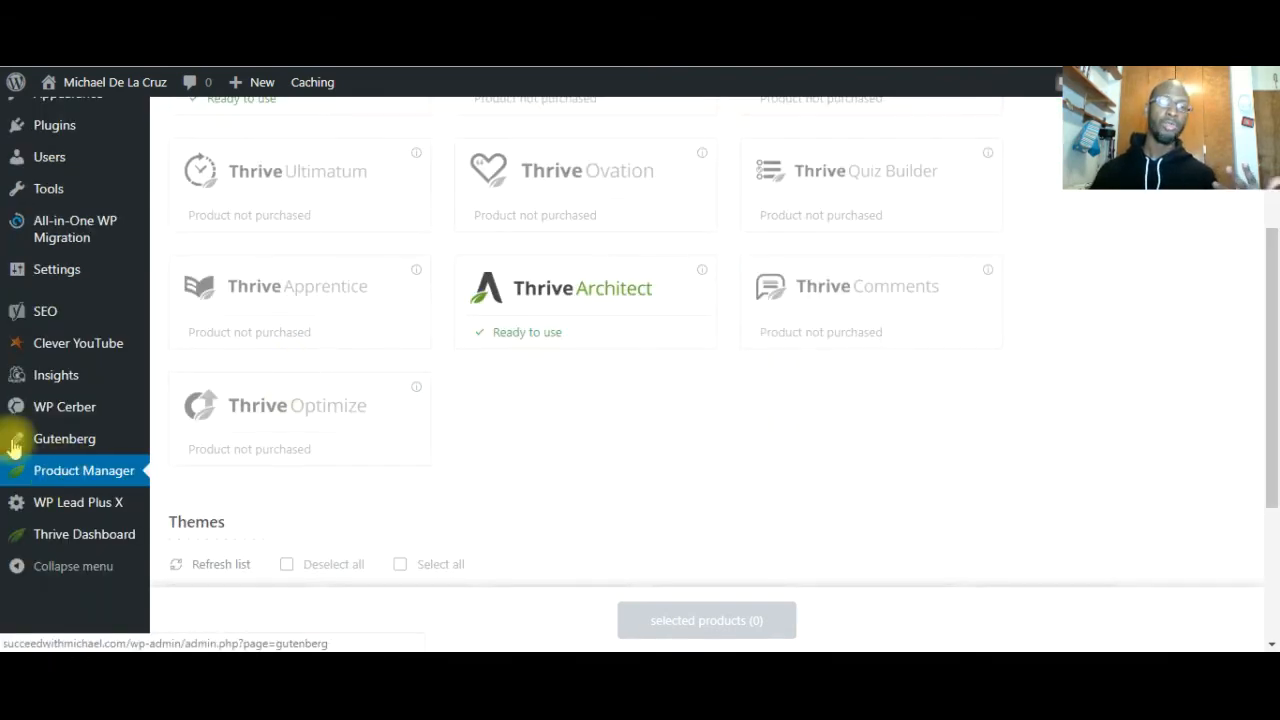
mouse_move(14, 447)
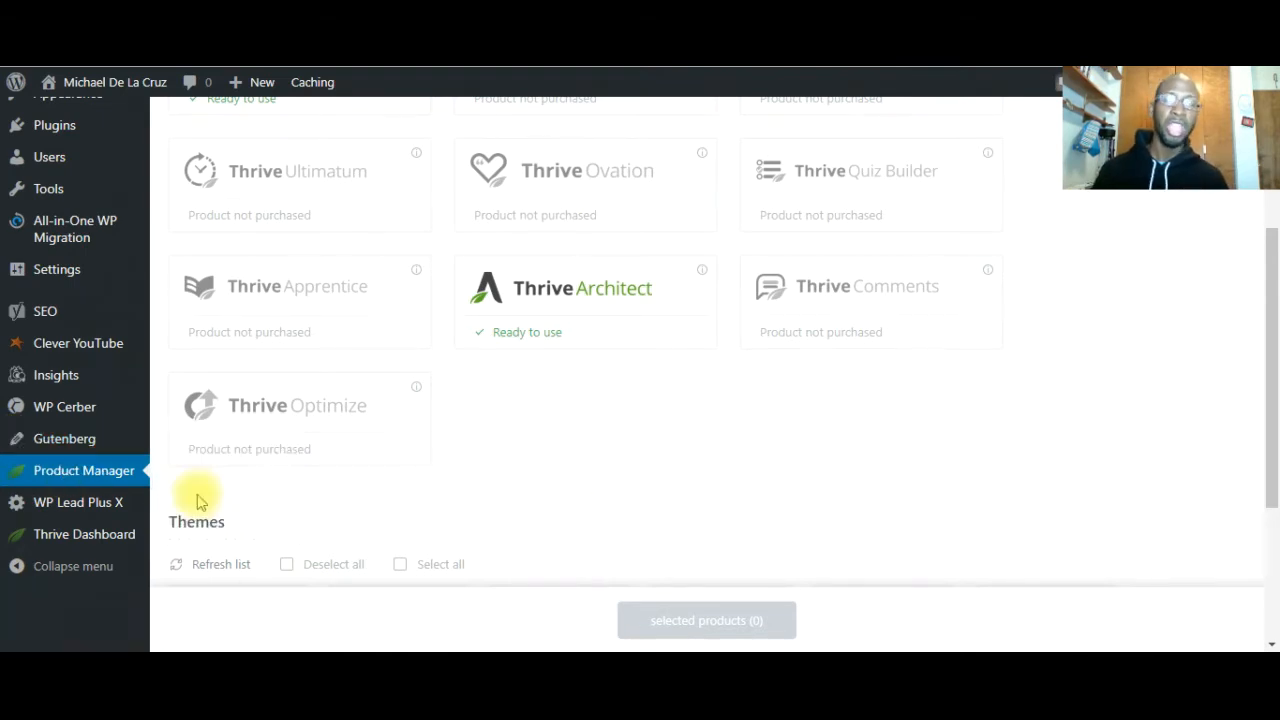
left_click_drag(1275, 340, 1266, 220)
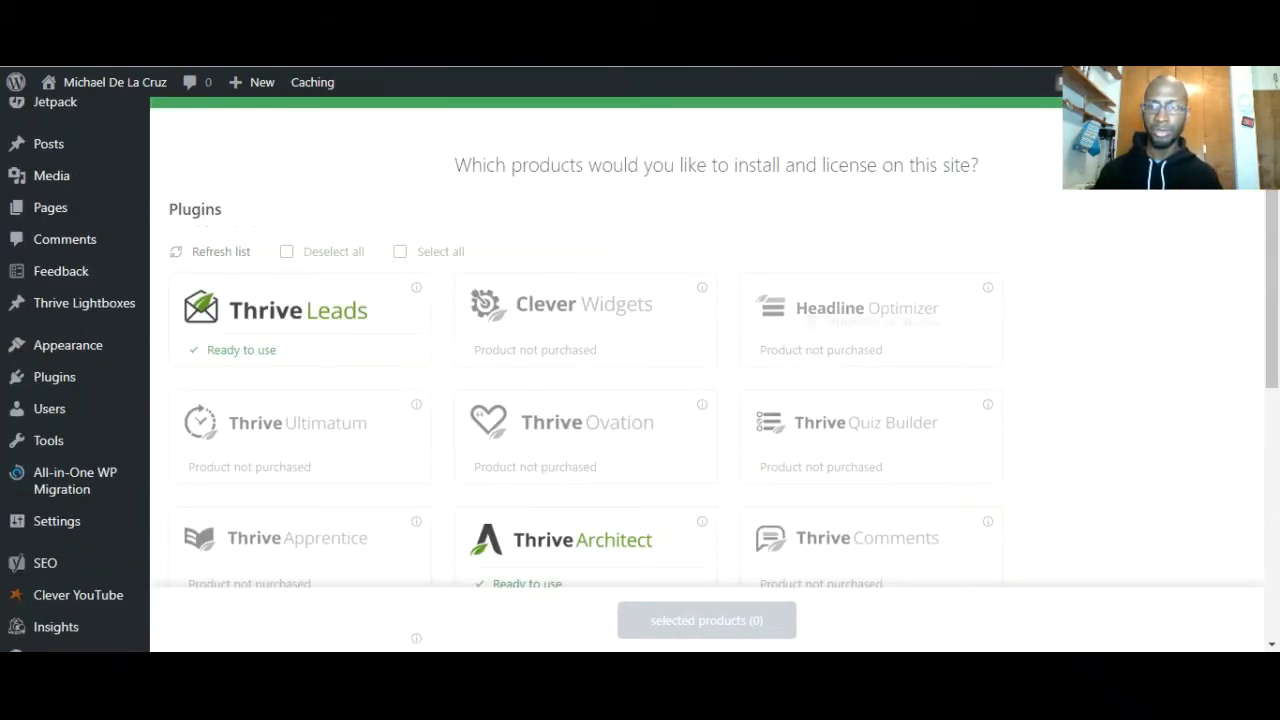
scroll(640, 375, "up", 1)
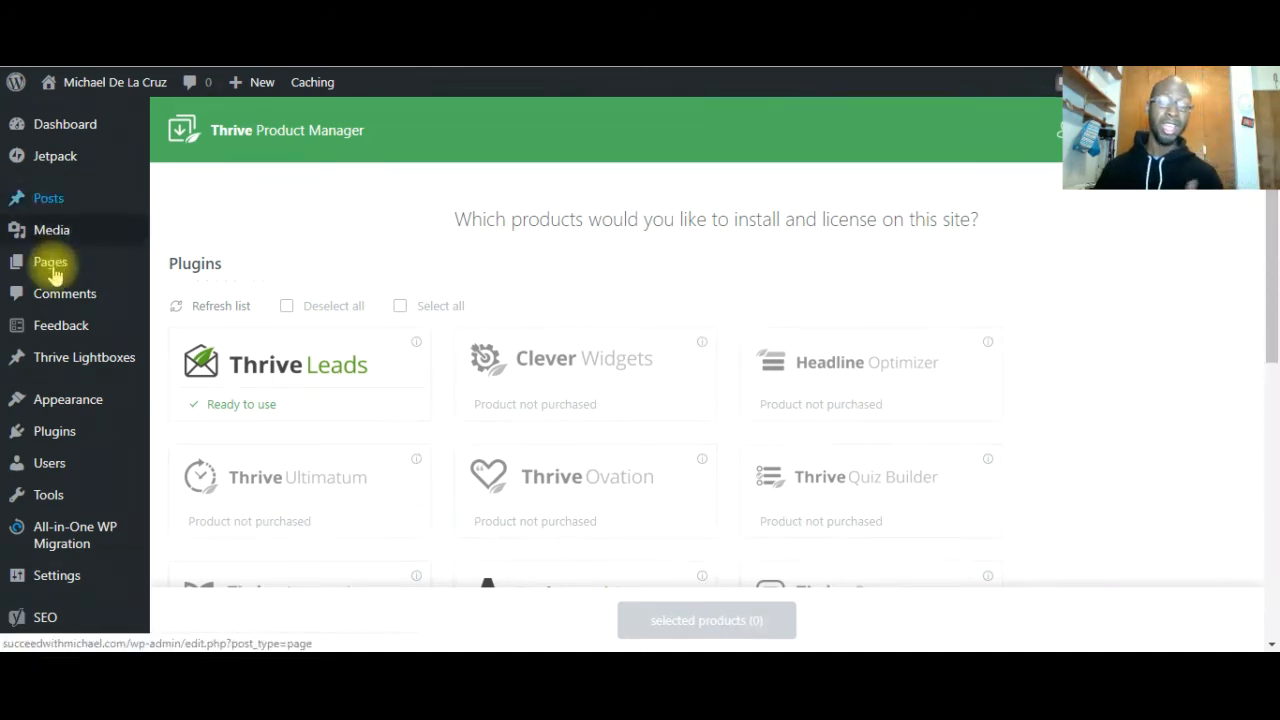
Create a new page titled "Ways to earn income online" and save it as a draft
mouse_move(53, 274)
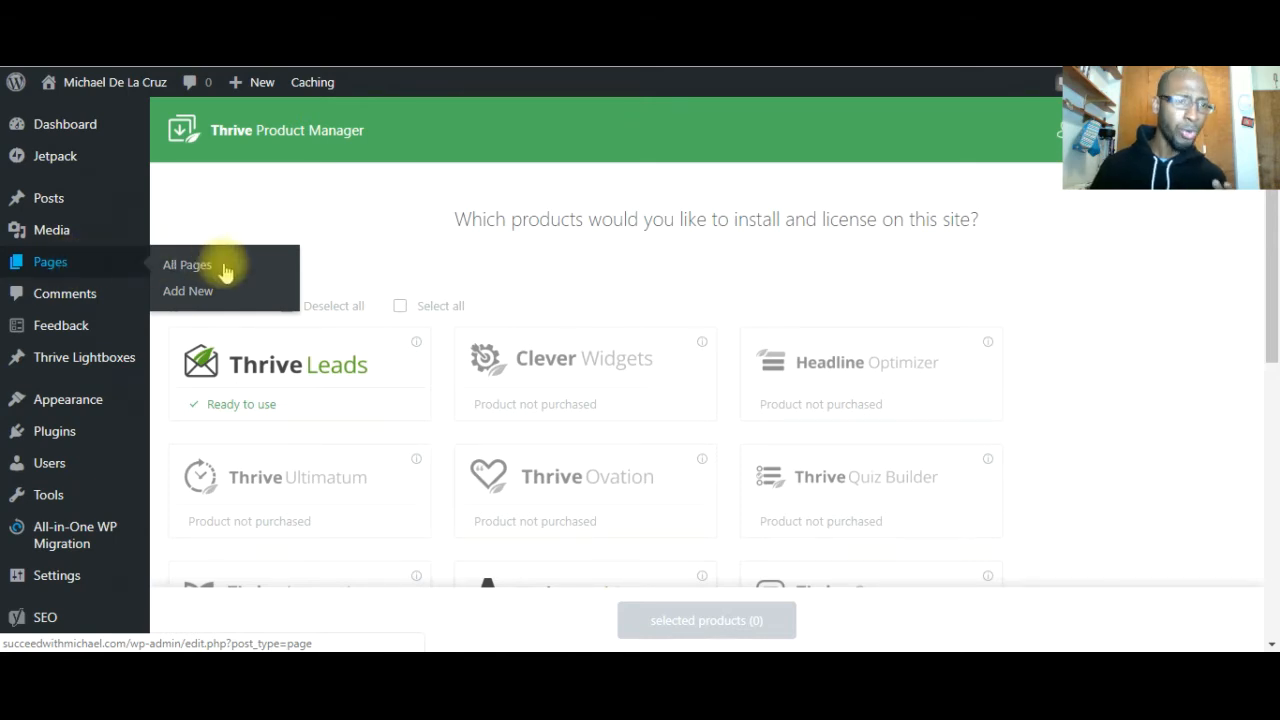
left_click(208, 292)
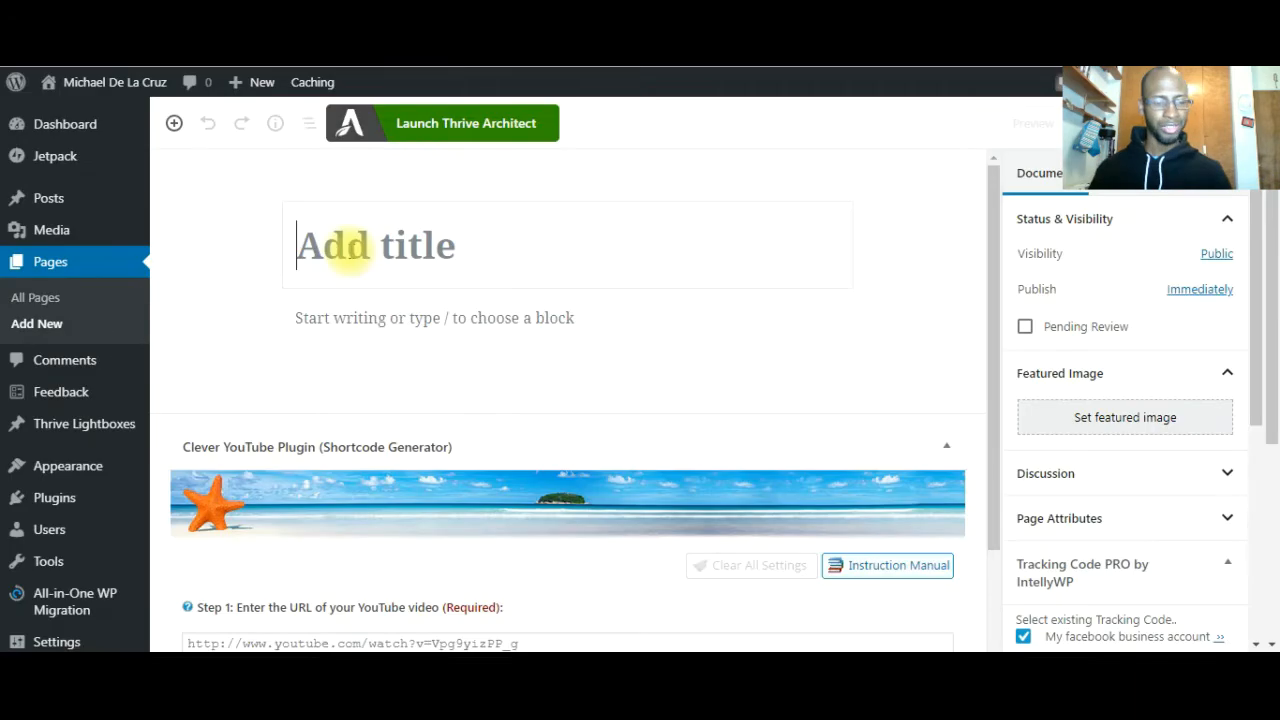
left_click(345, 255)
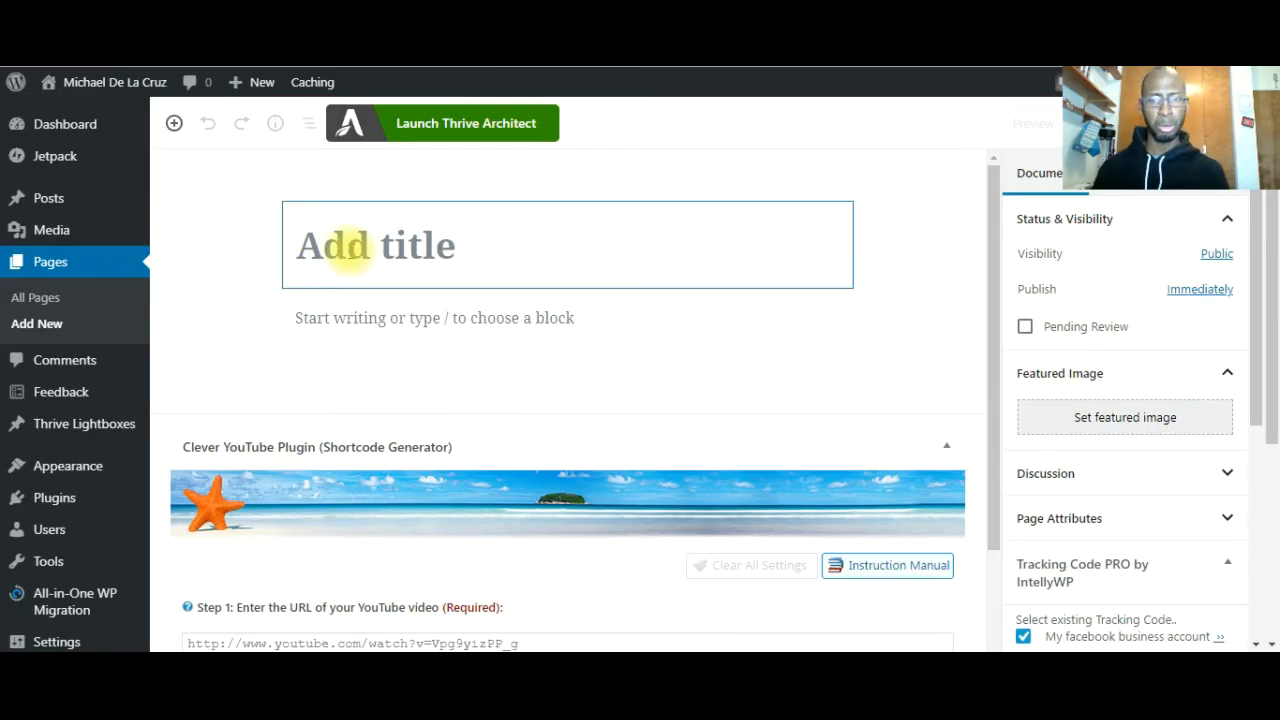
type("Ways ")
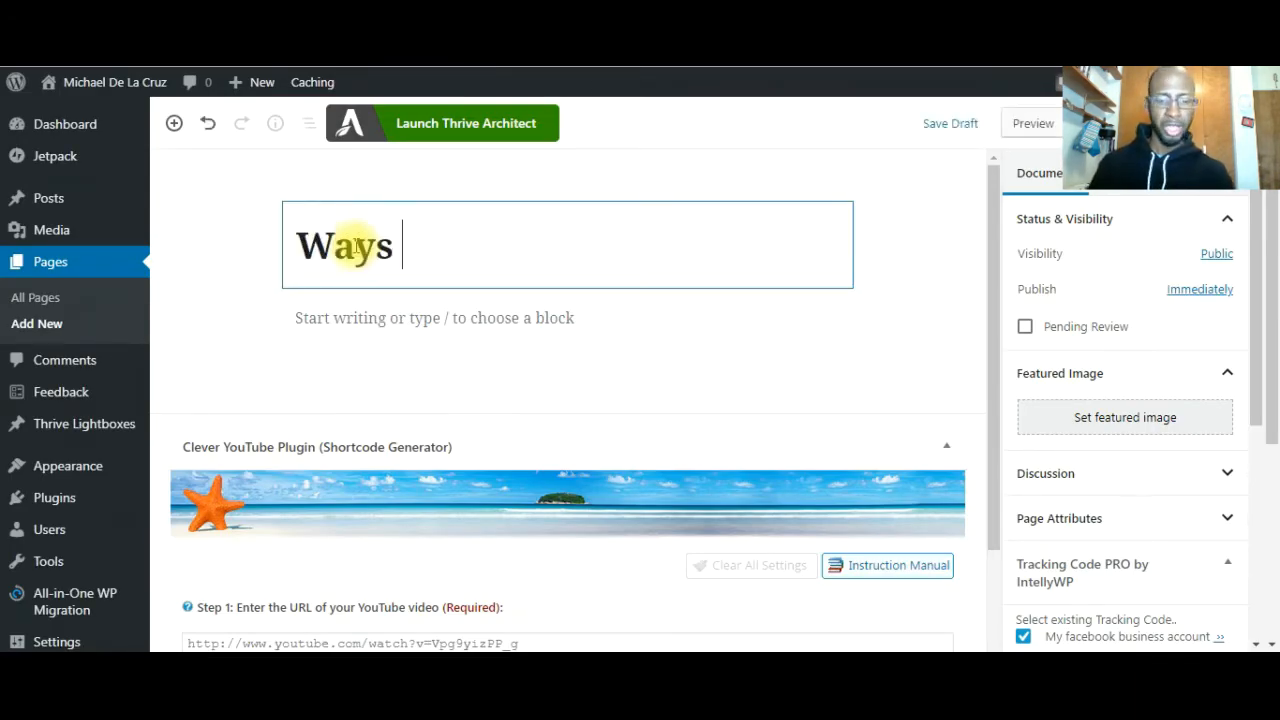
type("to ear")
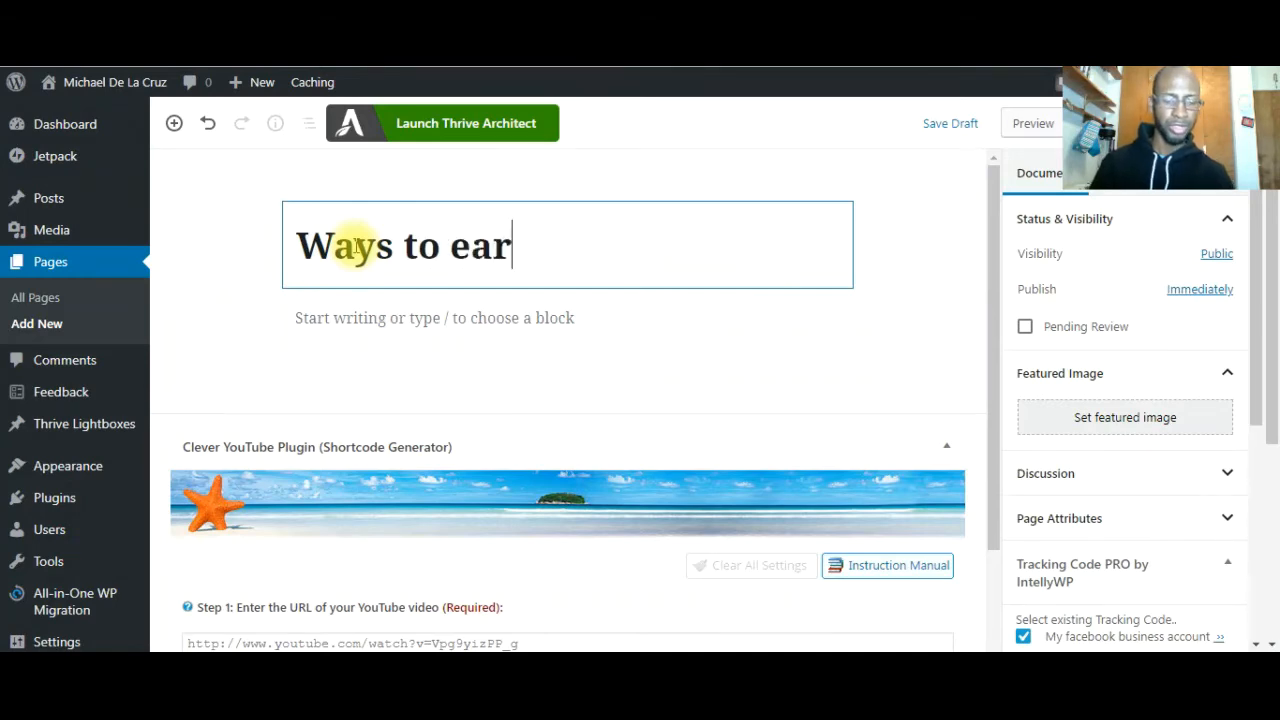
type("n income")
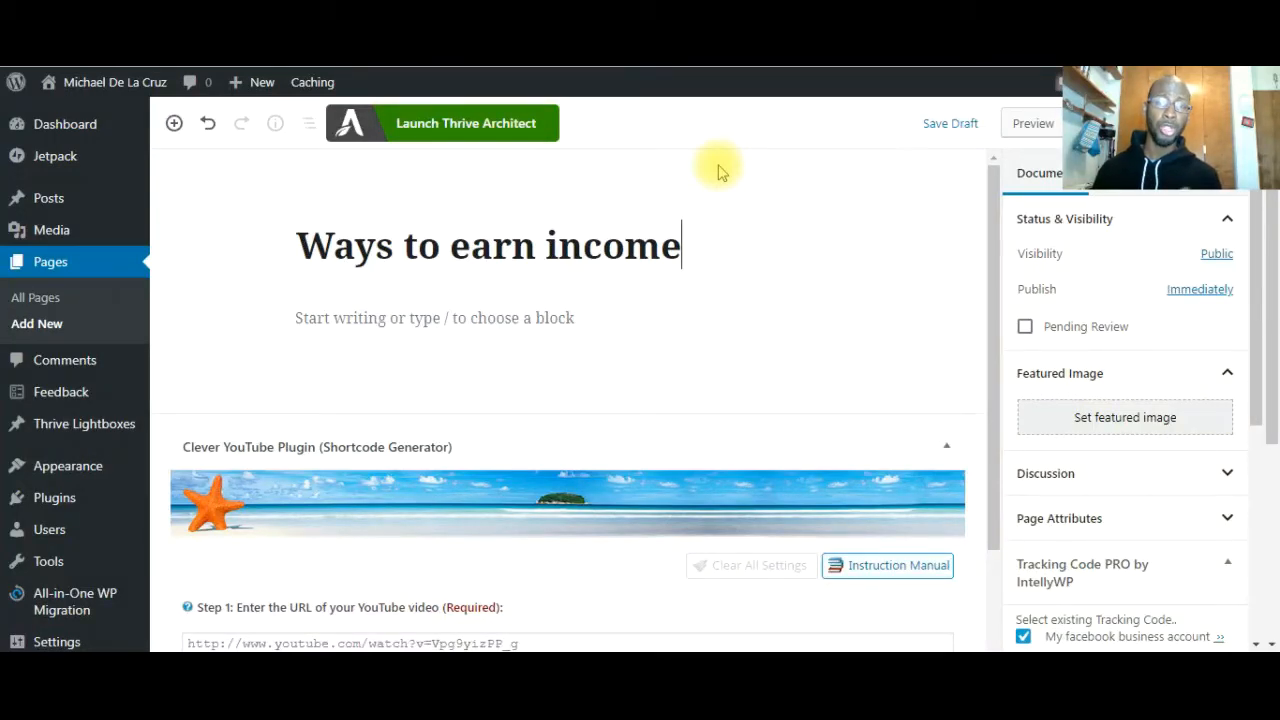
type("onl")
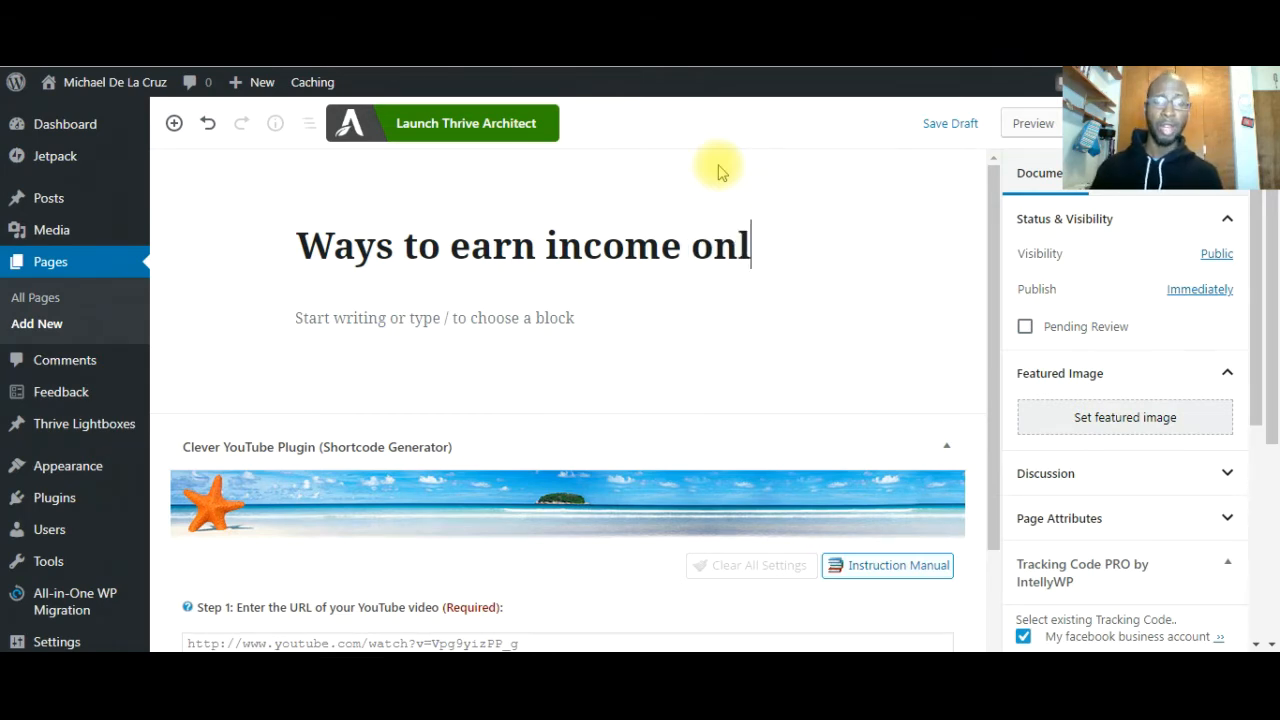
type("ine")
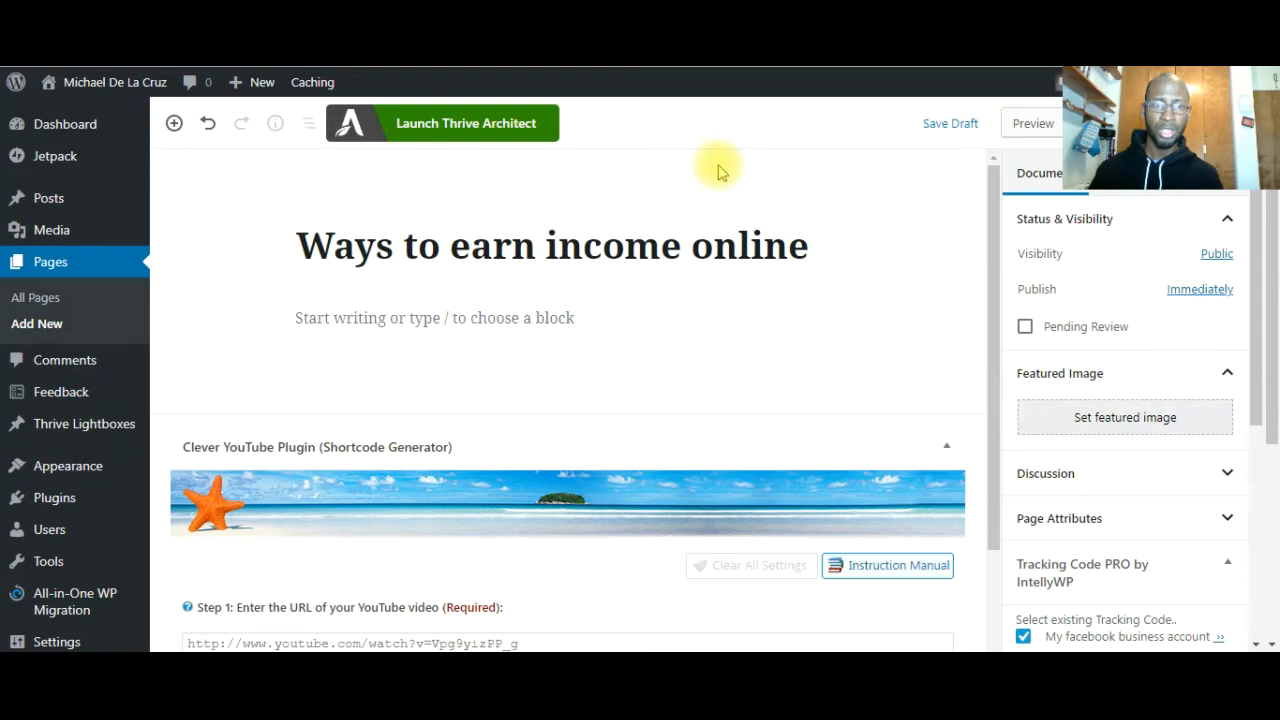
left_click(950, 125)
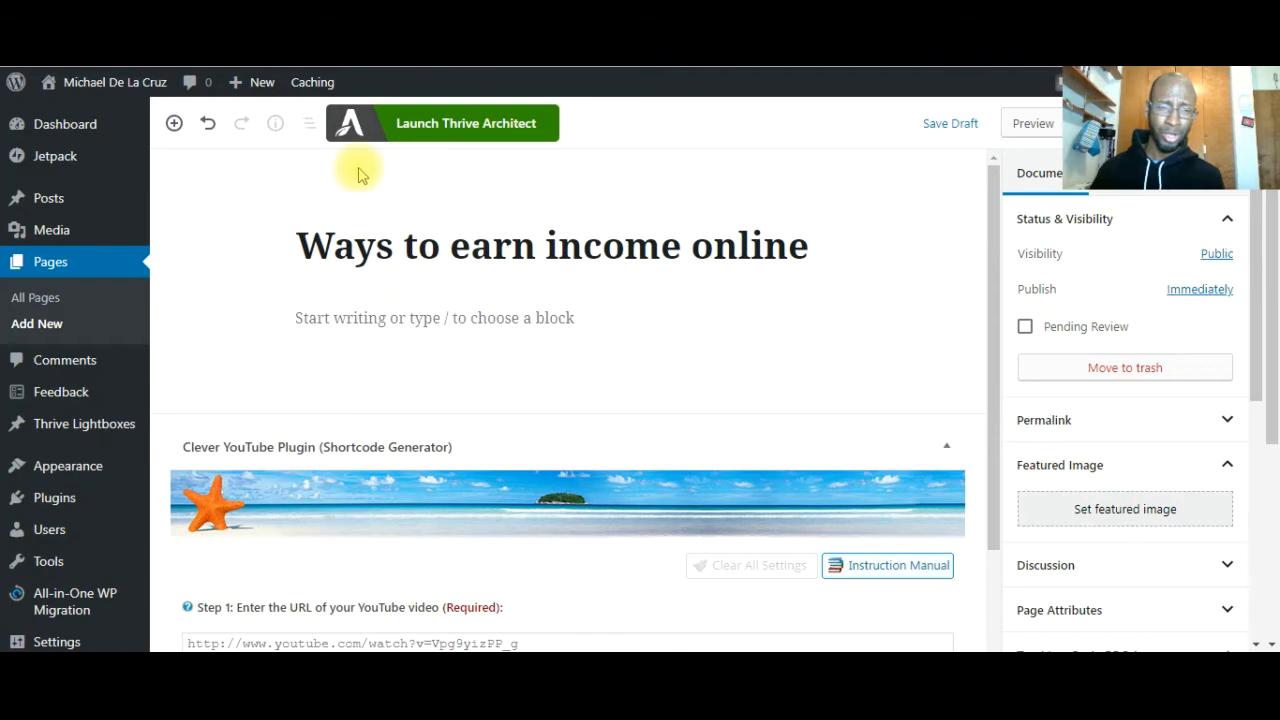
Launch Thrive Architect for the page and apply the Mini Squeeze 2 Lead Generation 3 landing page template
left_click(446, 133)
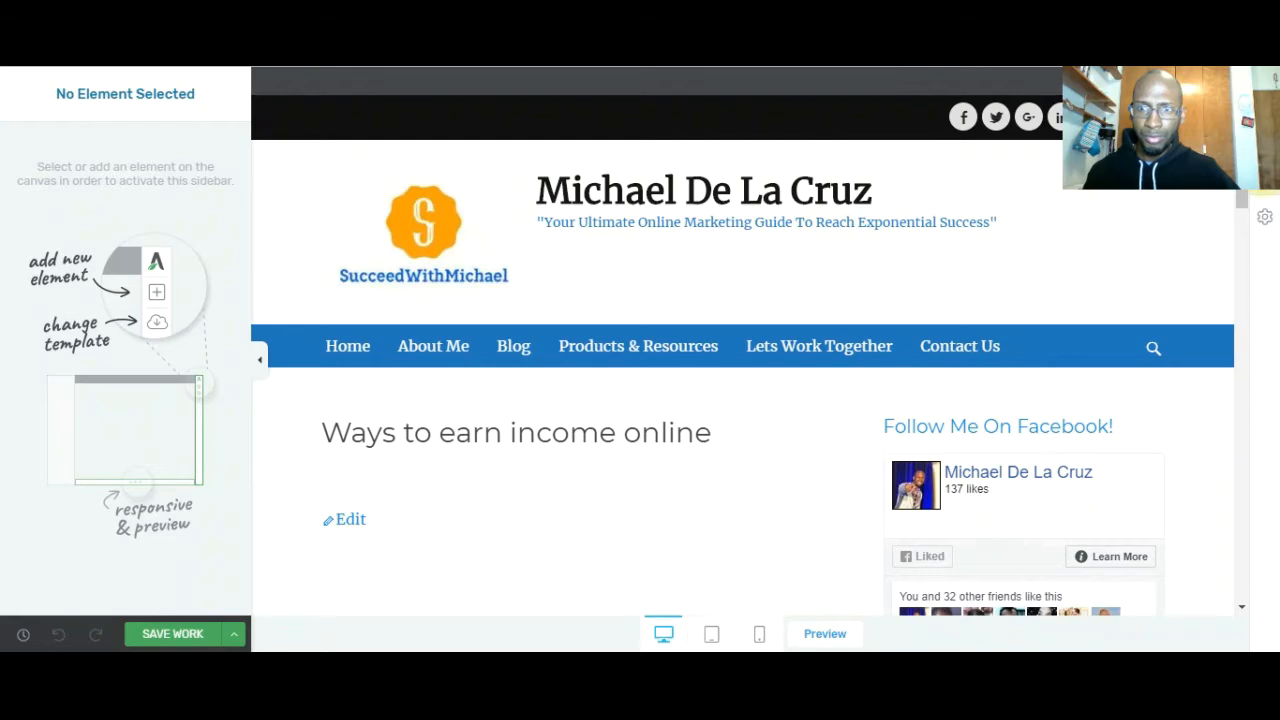
left_click(1265, 173)
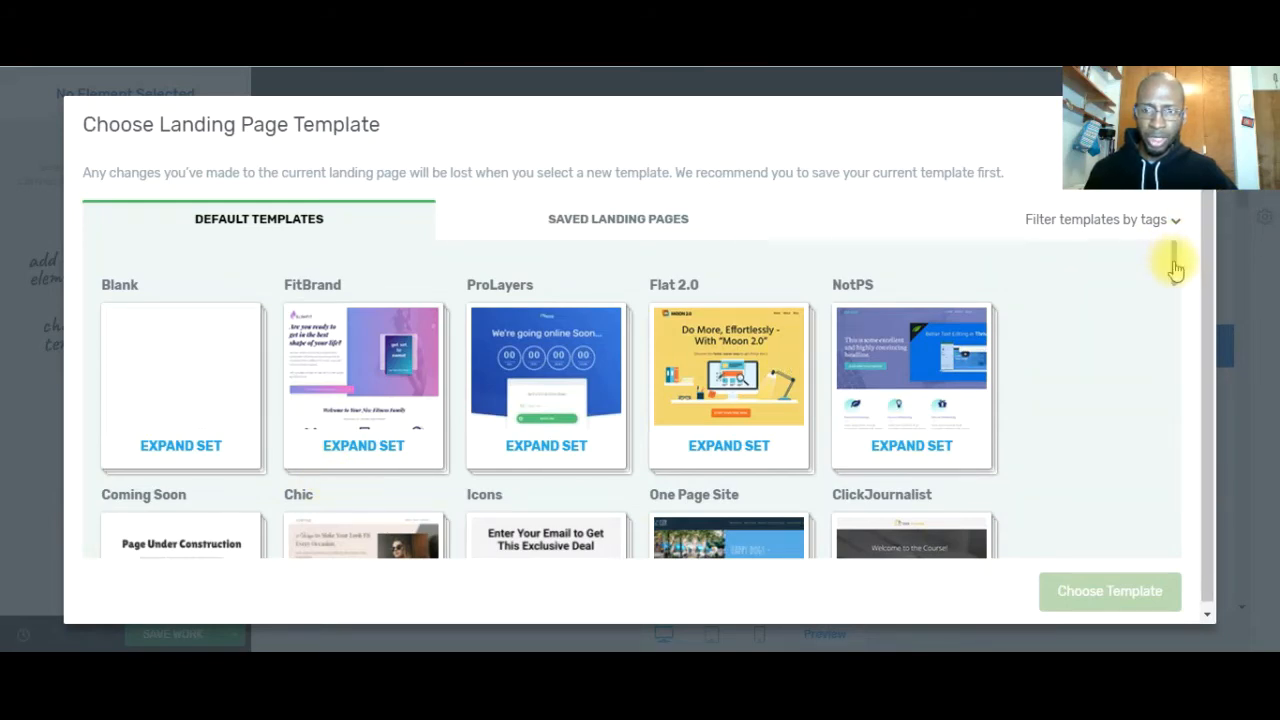
left_click_drag(1175, 297, 1182, 378)
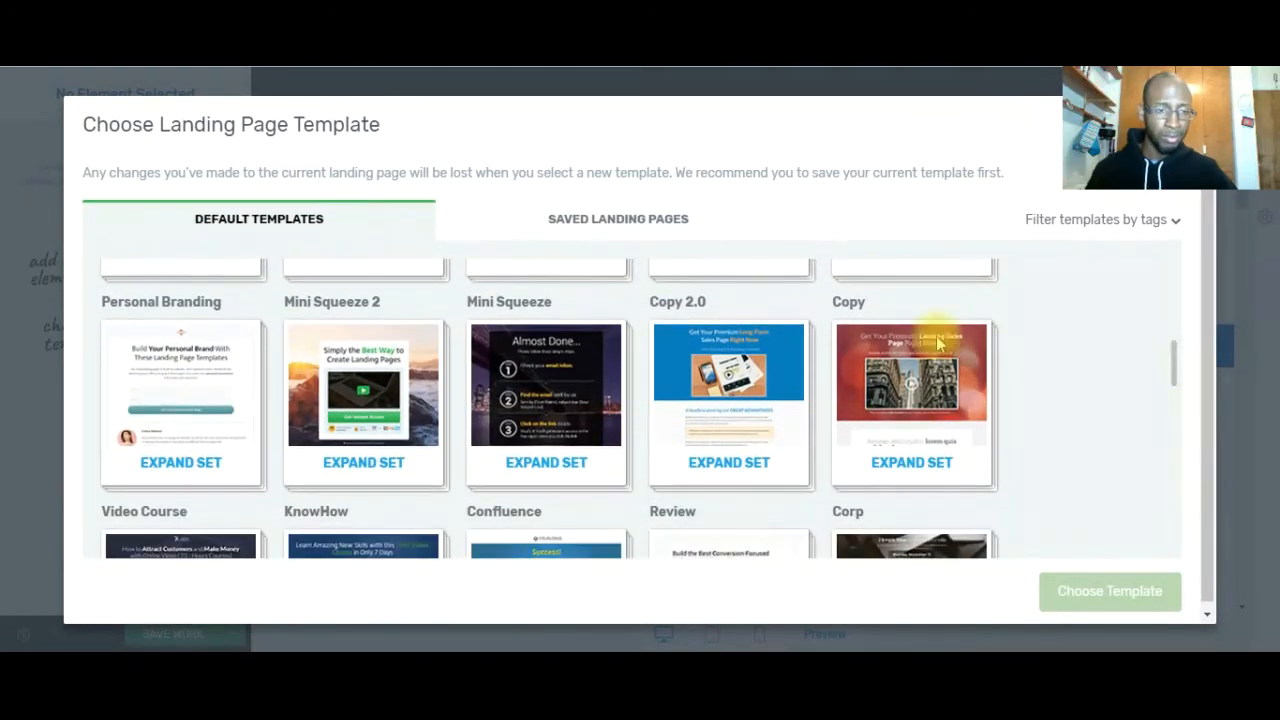
left_click(365, 388)
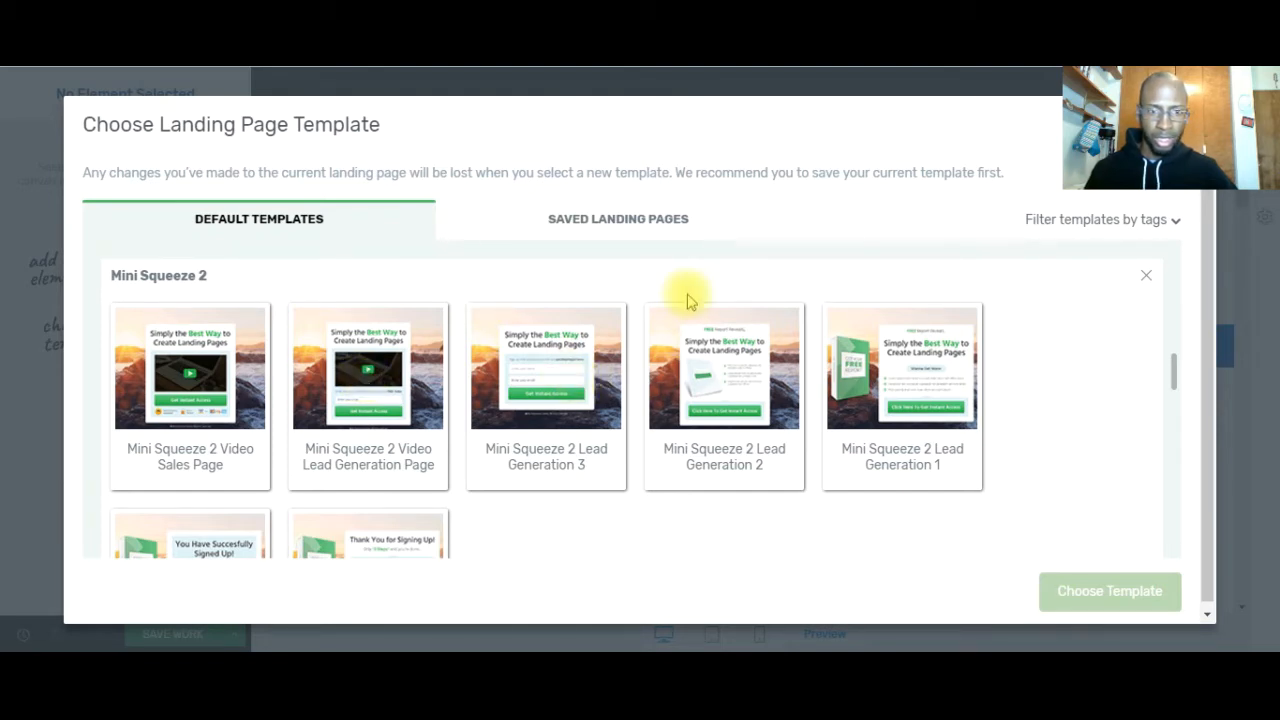
left_click(590, 394)
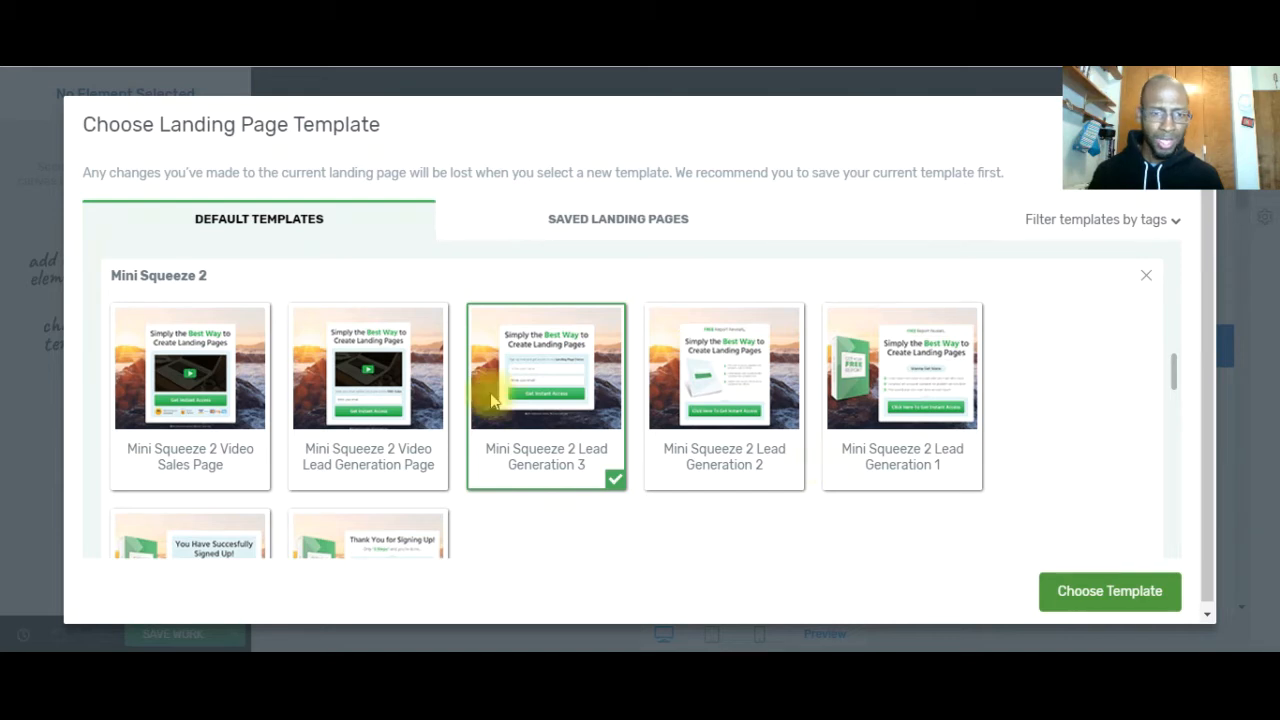
left_click(1110, 591)
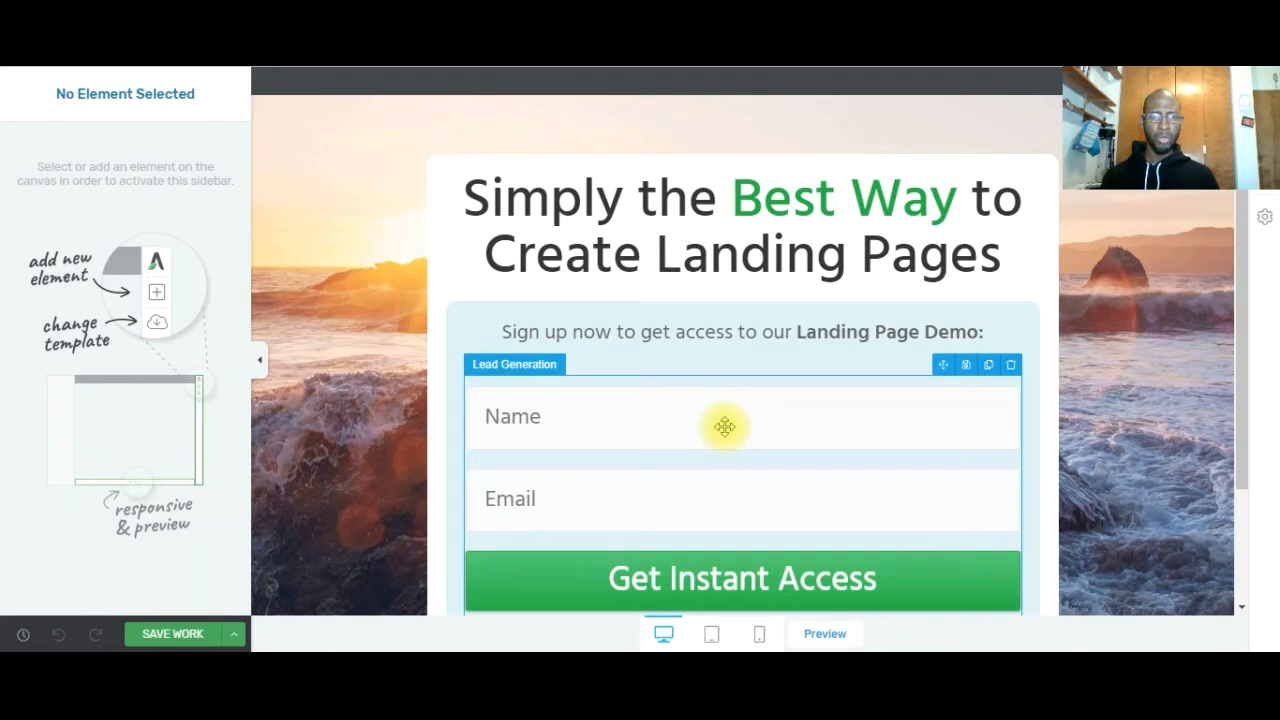
Examine the API and HTML integration options for connecting the lead generation form to a service
left_click(848, 427)
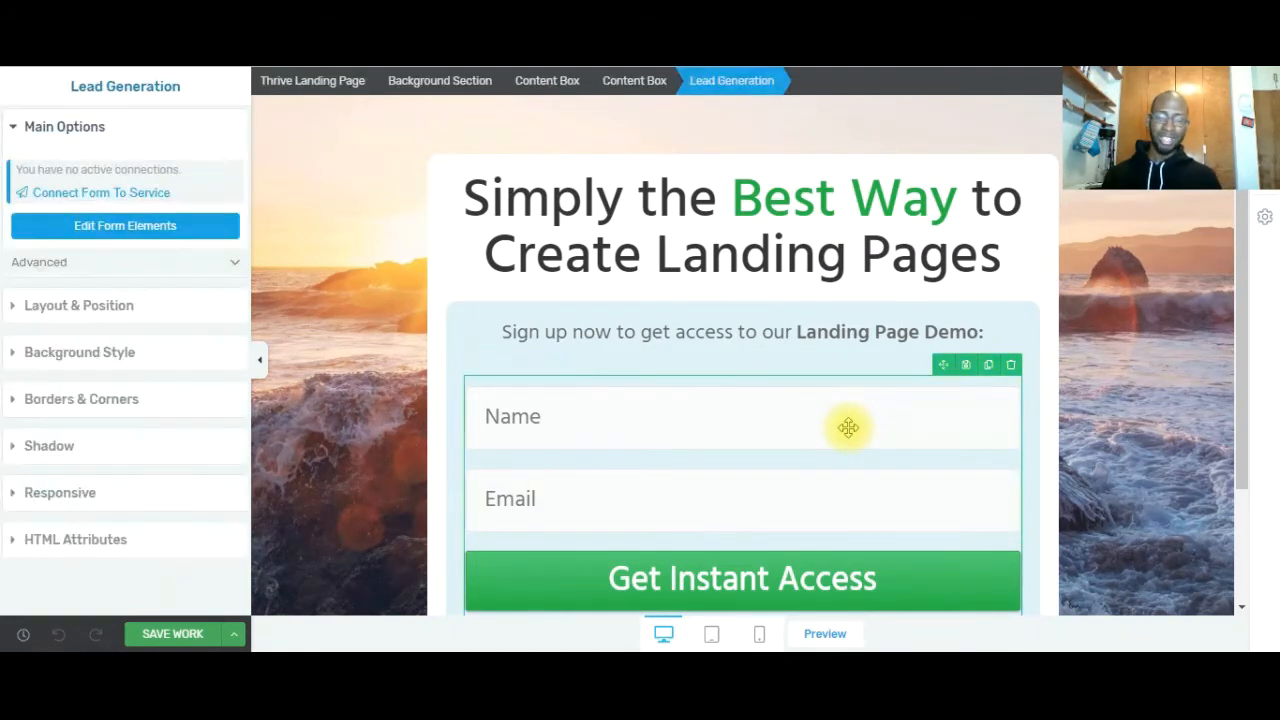
left_click(131, 196)
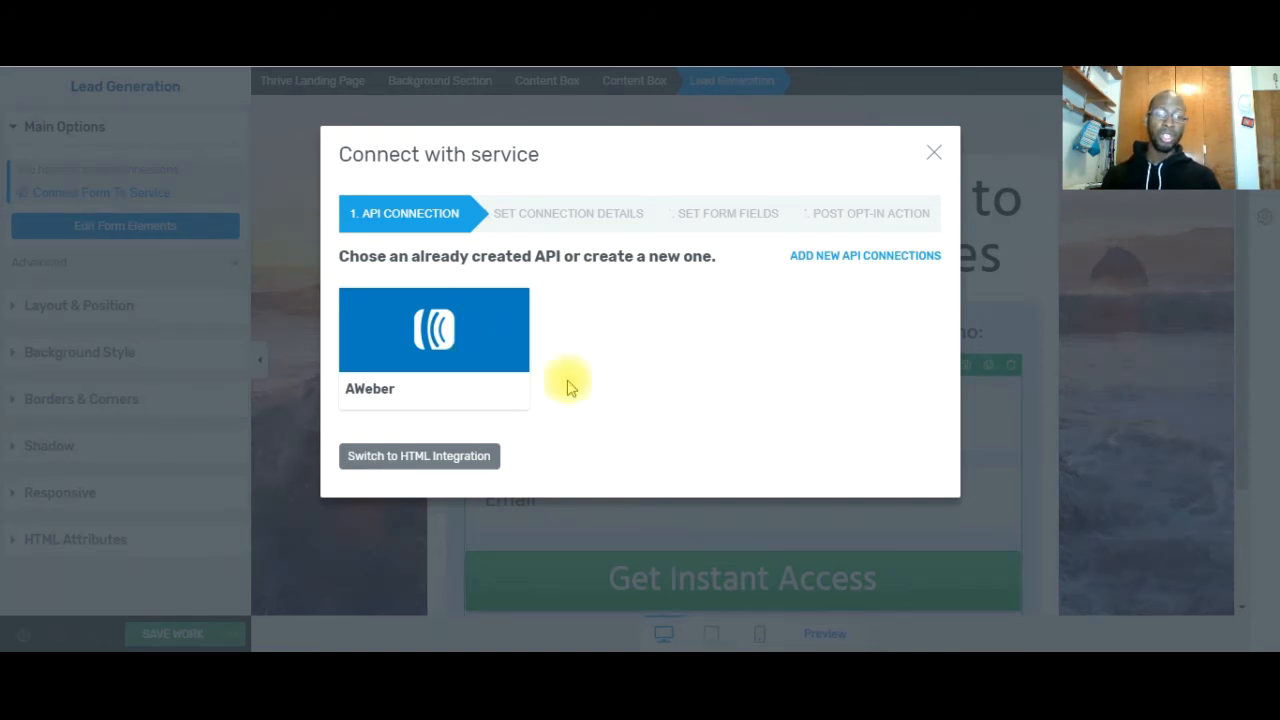
left_click(464, 464)
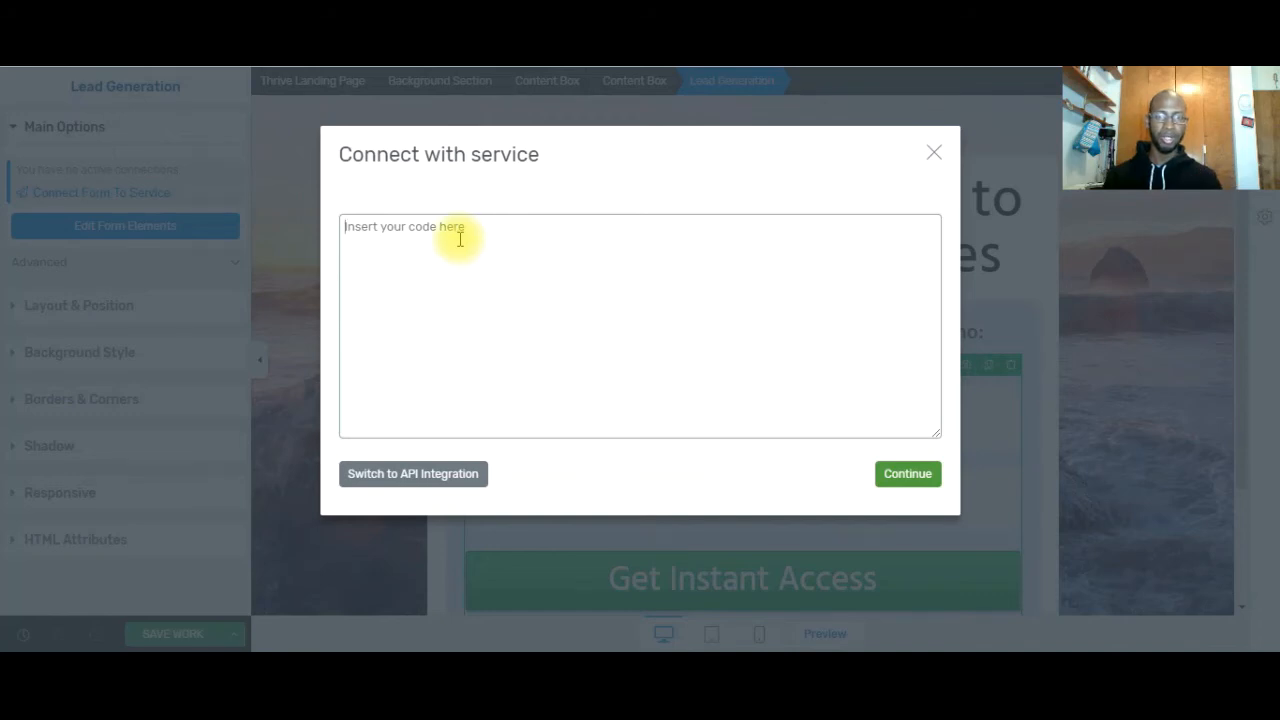
left_click(627, 293)
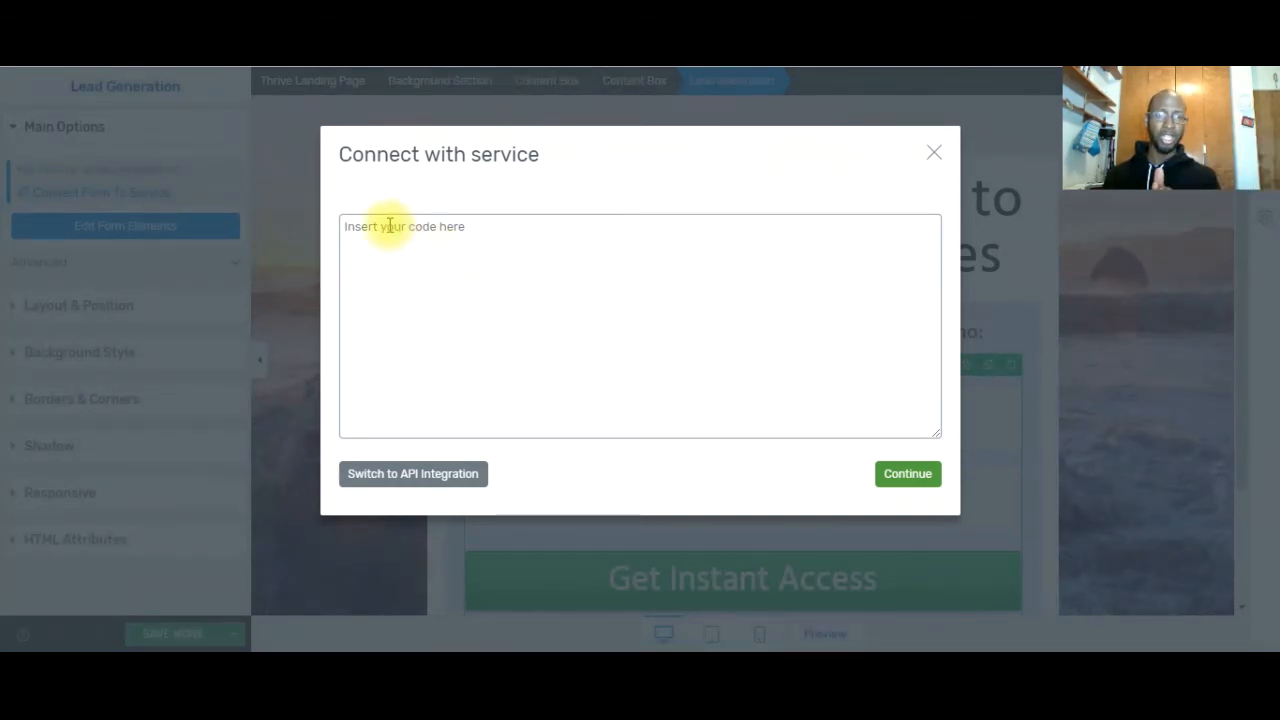
left_click(931, 160)
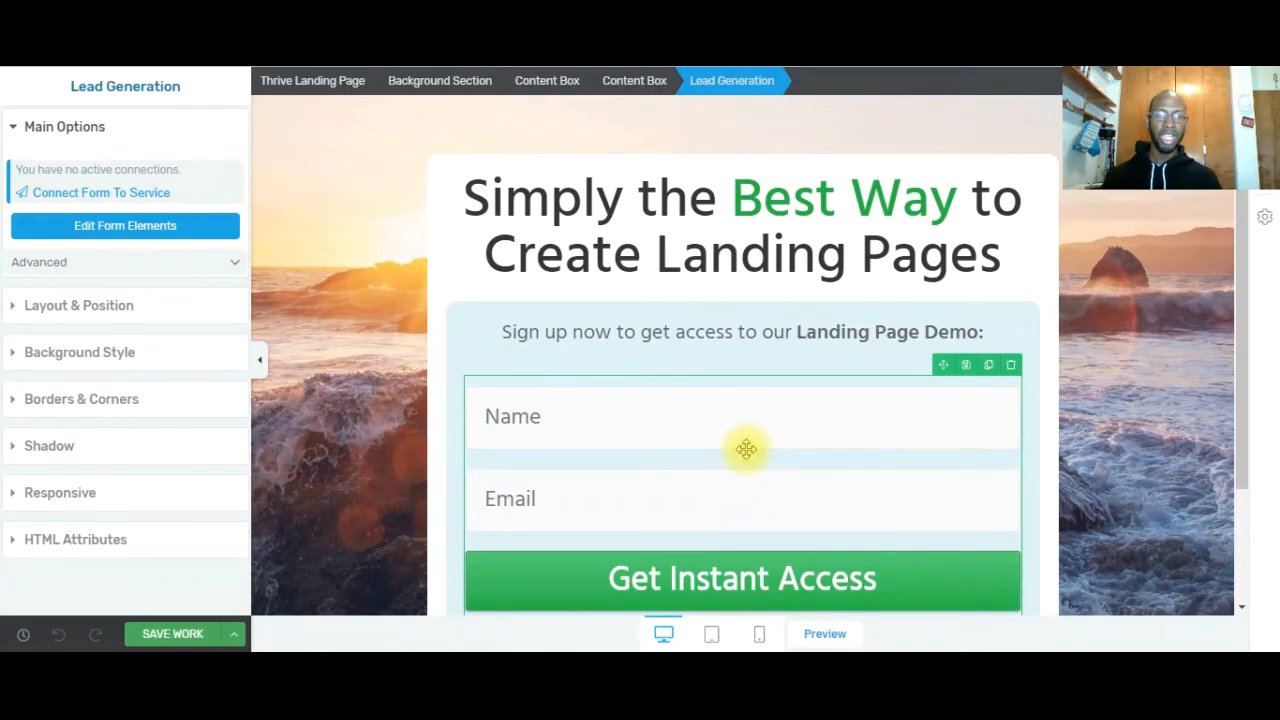
left_click(129, 240)
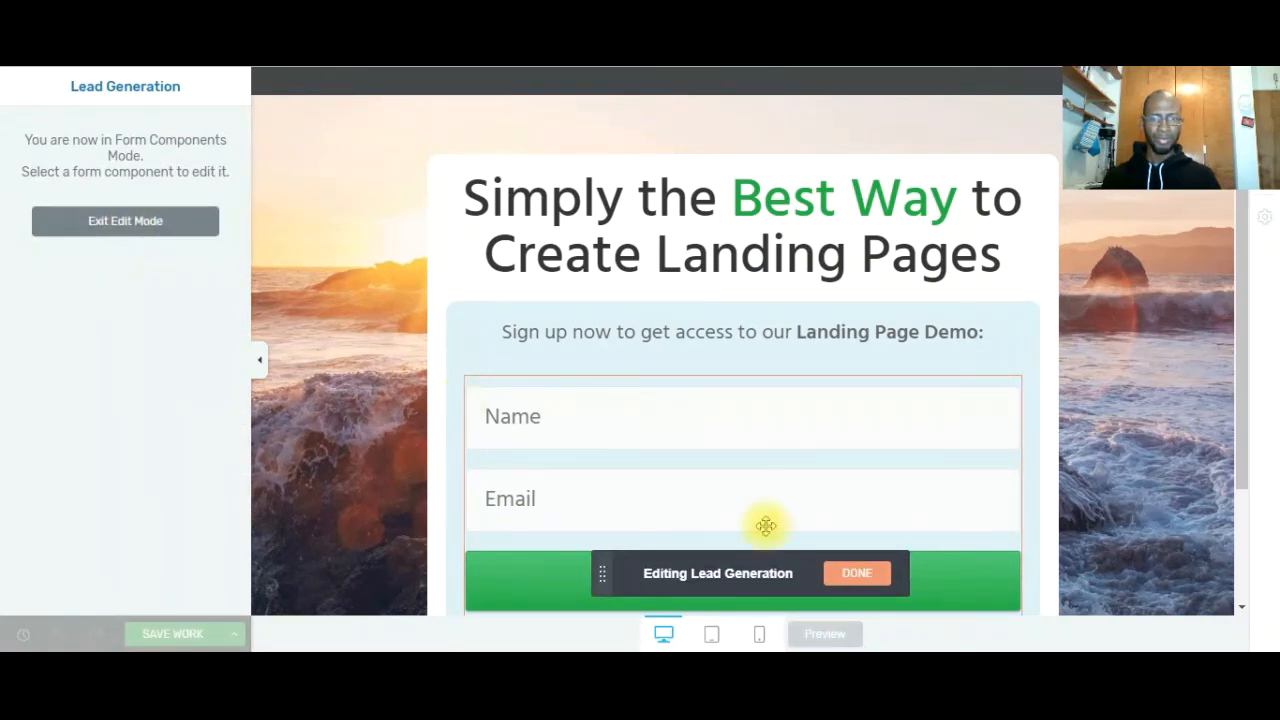
left_click(543, 416)
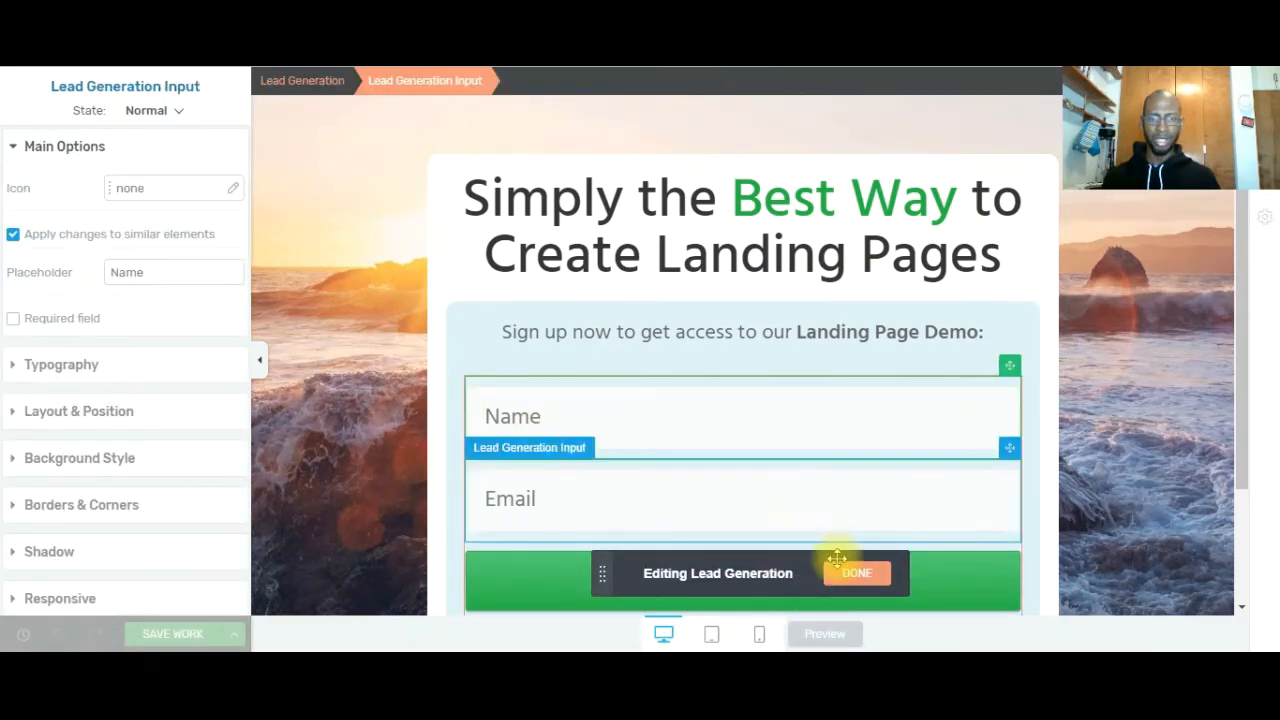
left_click(846, 565)
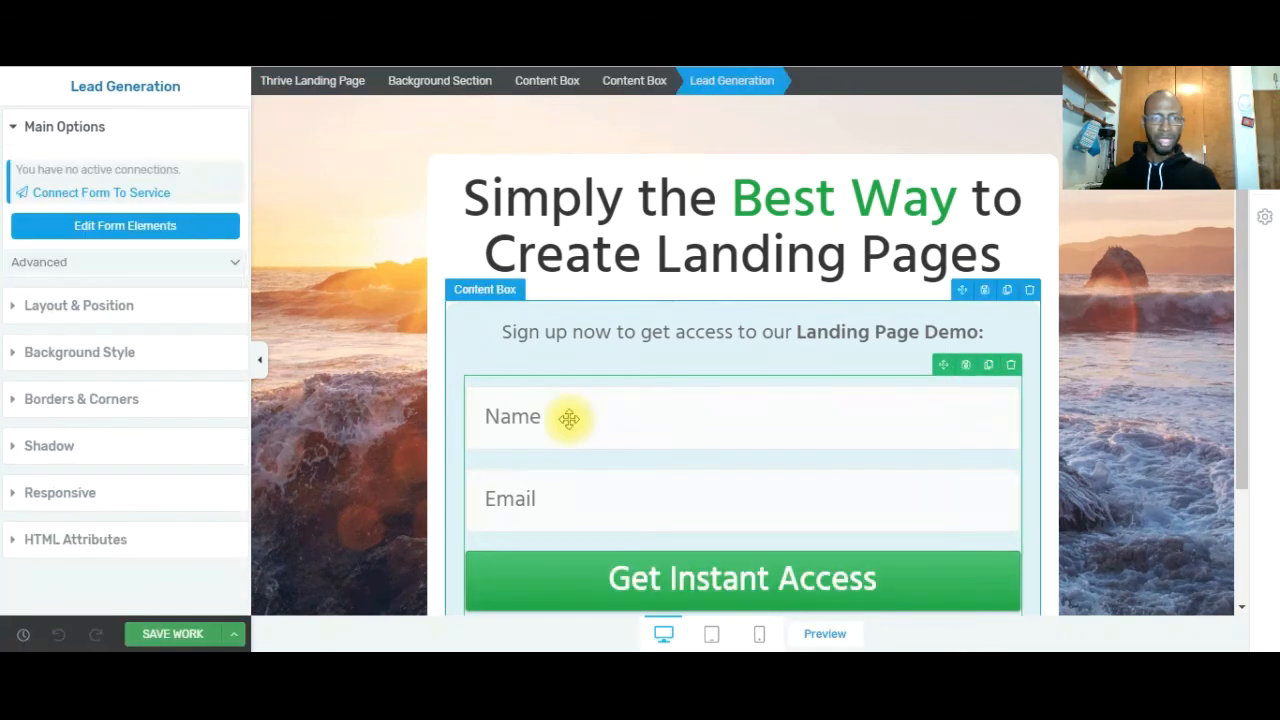
Add the bold outlined user icon to the lead generation form's Name field, with the icon side set to Left
left_click(172, 240)
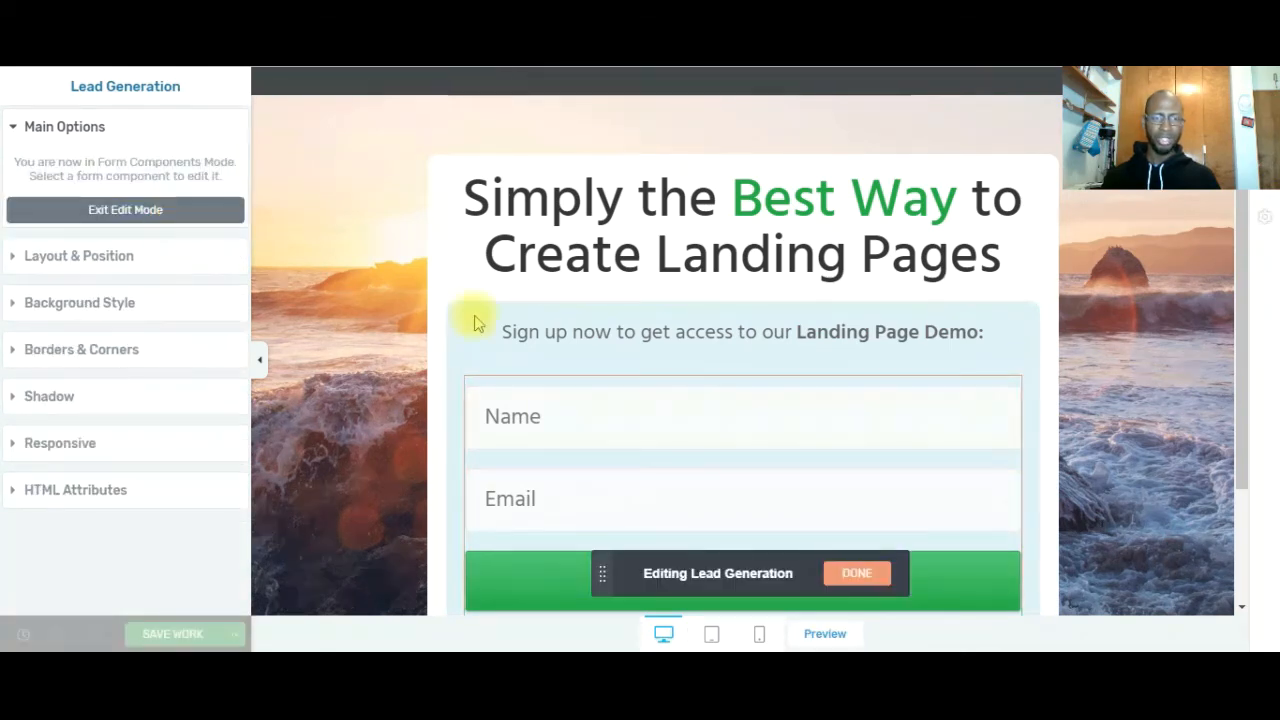
left_click(587, 417)
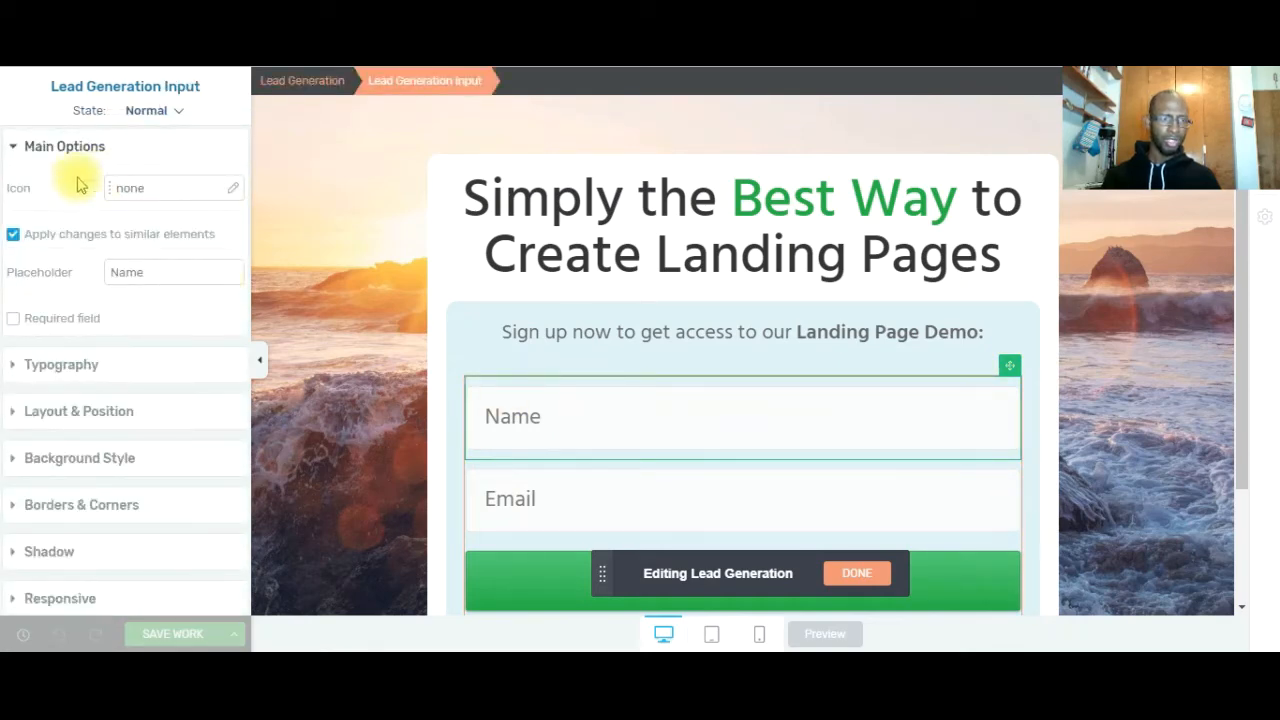
left_click(143, 192)
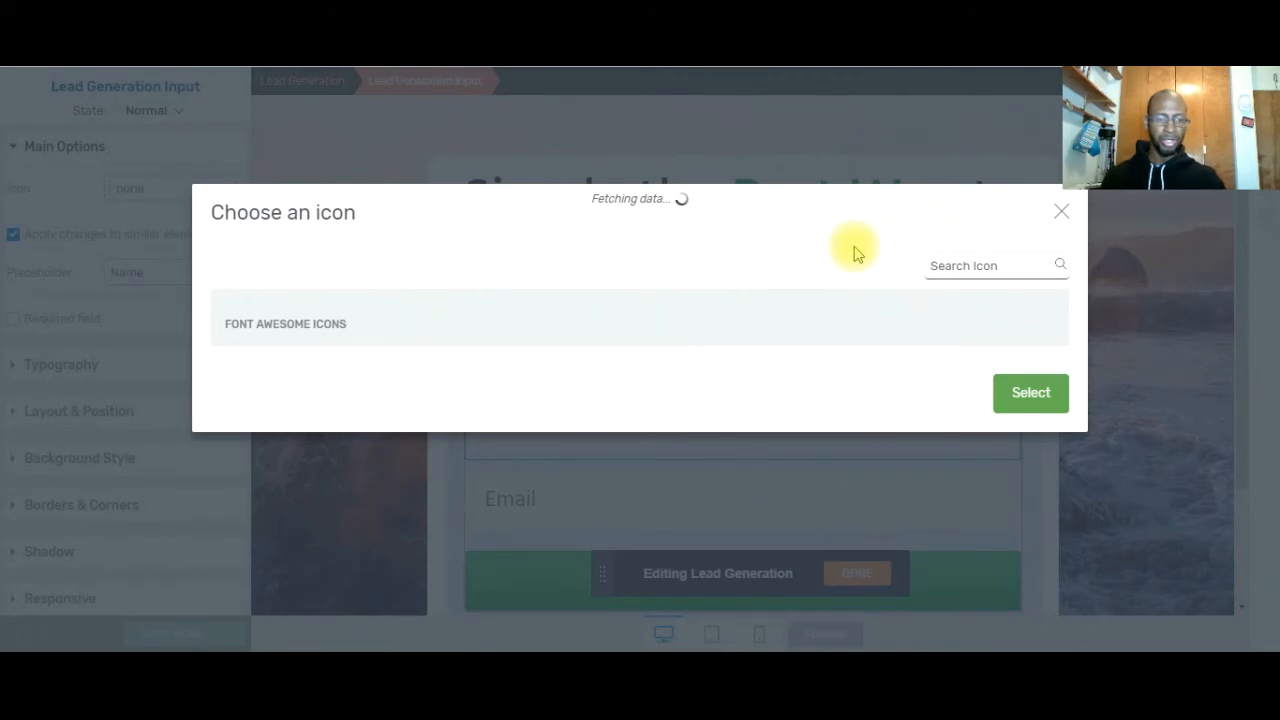
left_click(984, 270)
type("r")
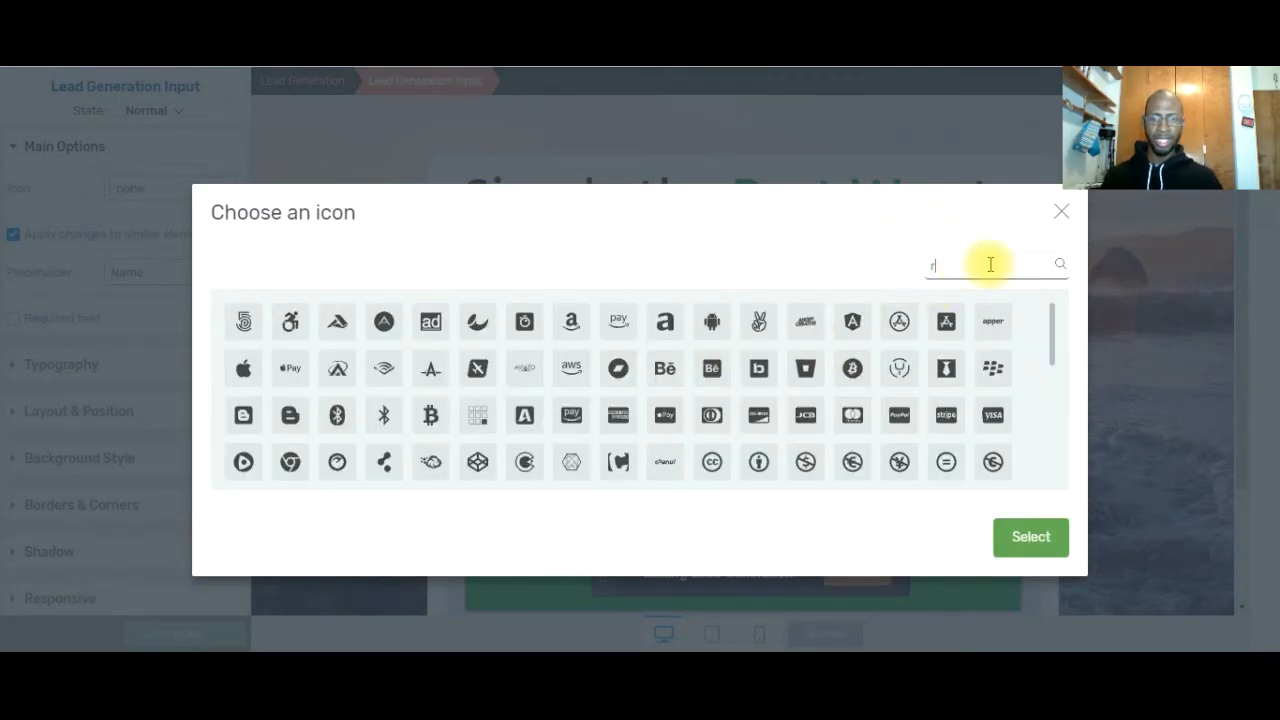
key("BackSpace")
type("user")
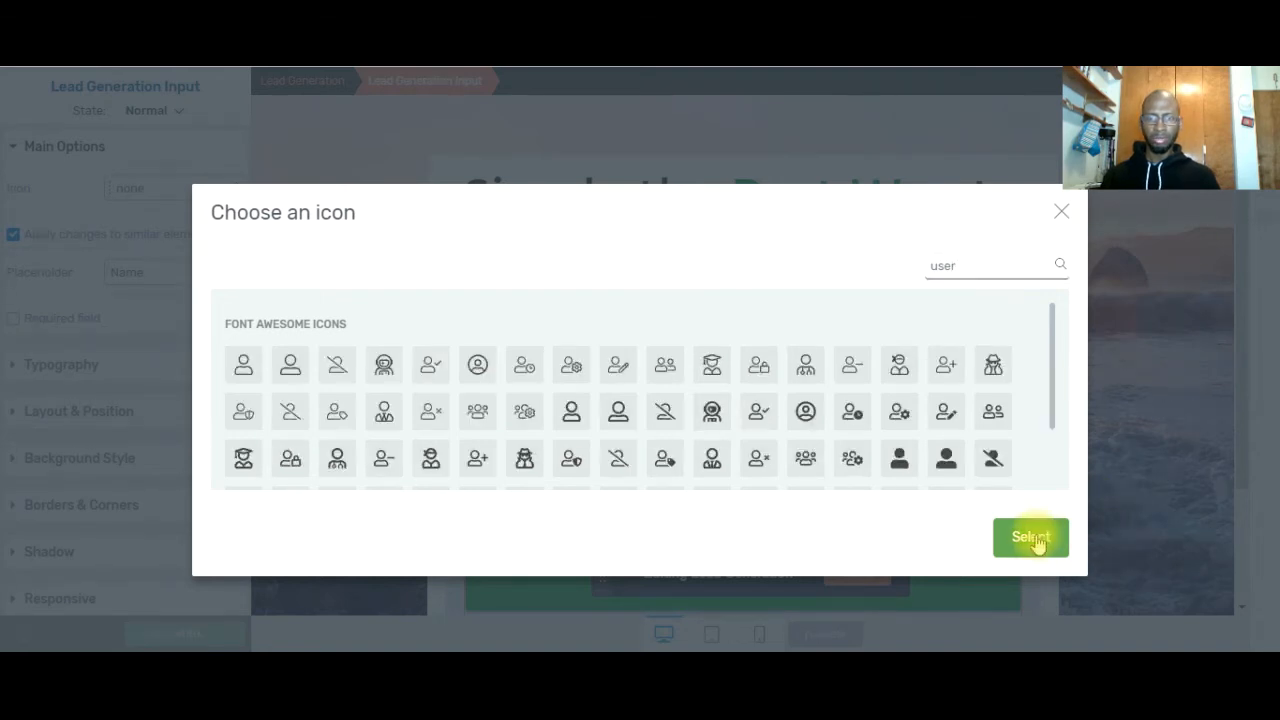
left_click(662, 412)
left_click(570, 412)
left_click(1034, 540)
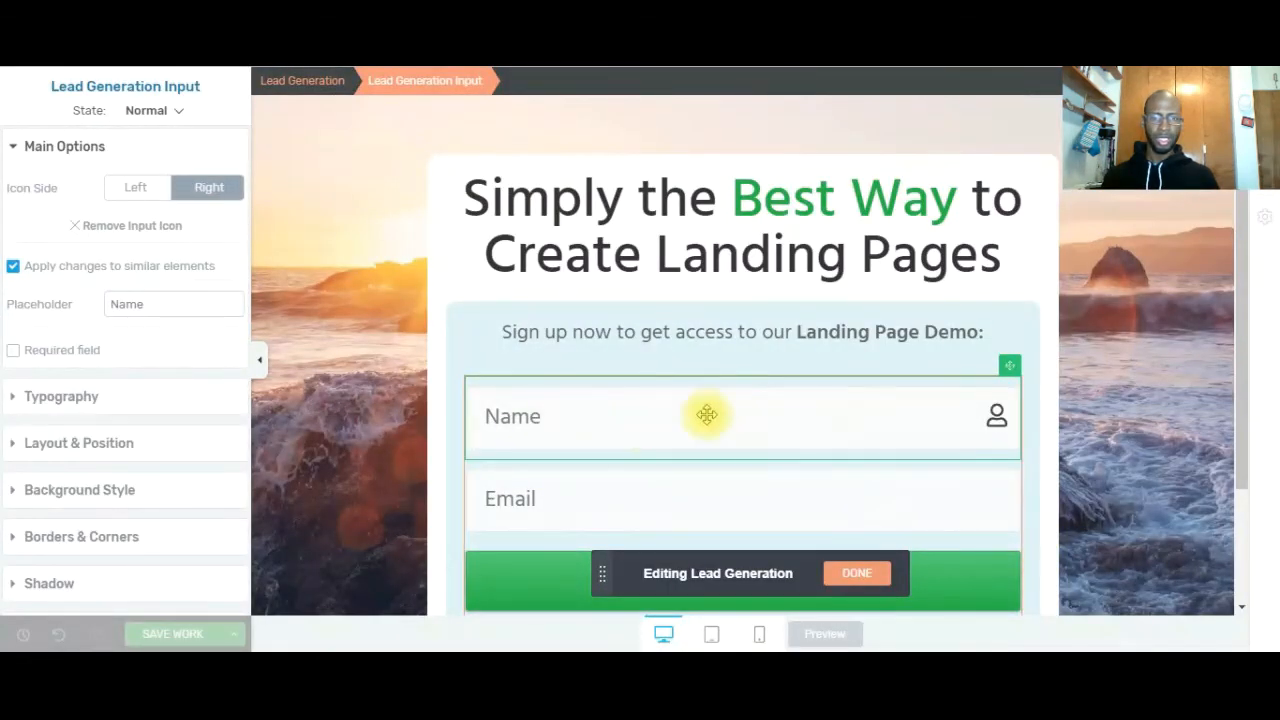
left_click(137, 189)
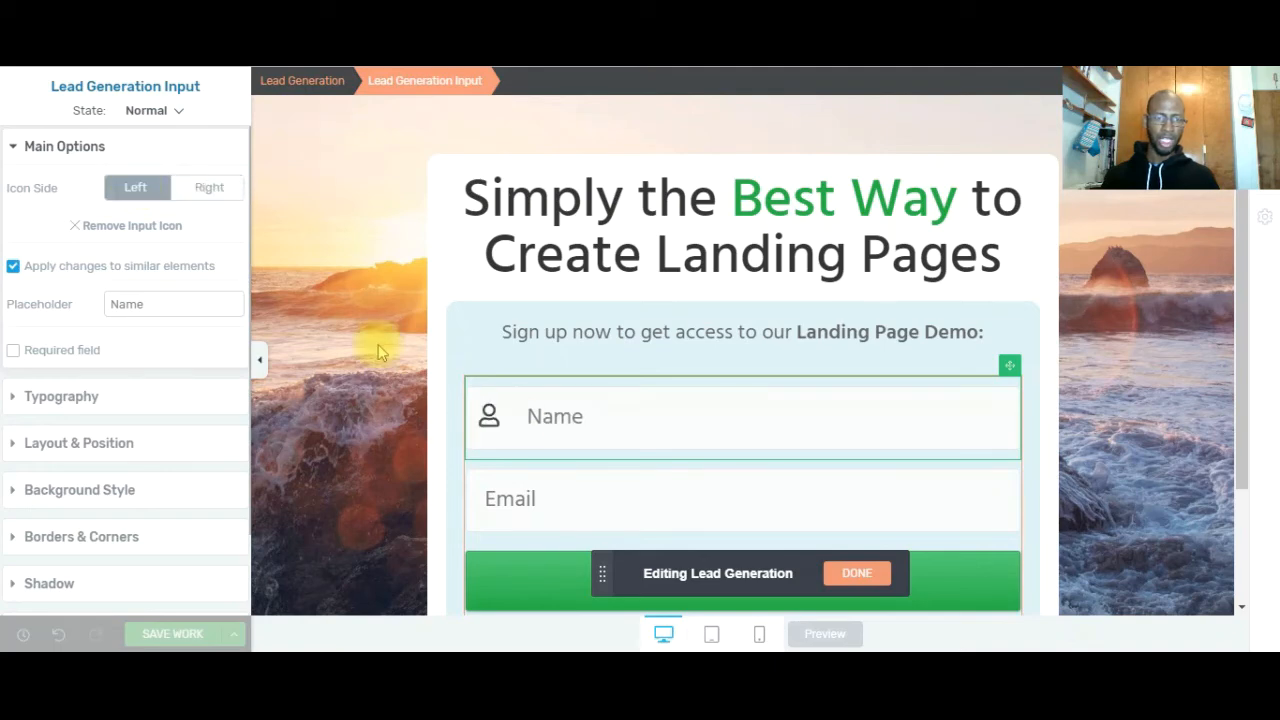
Add the bold outlined envelope icon on the left side of the Email field and finish editing the form elements
left_click(504, 489)
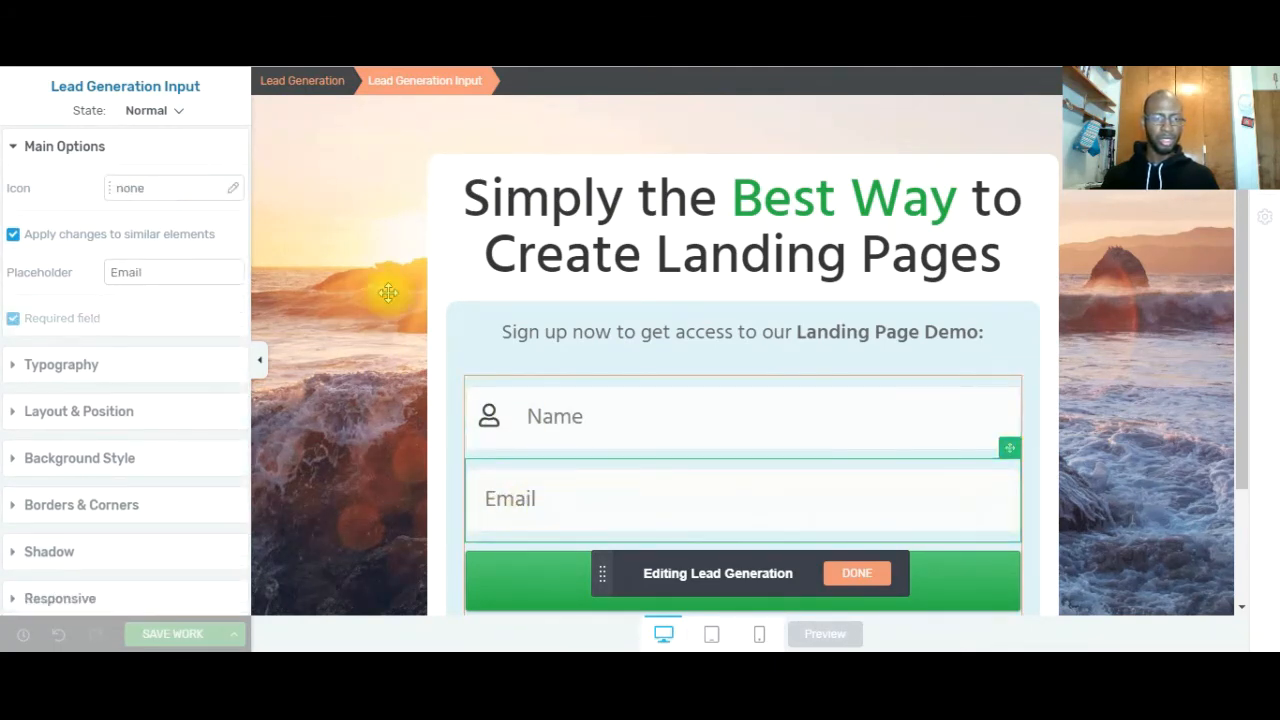
left_click(231, 192)
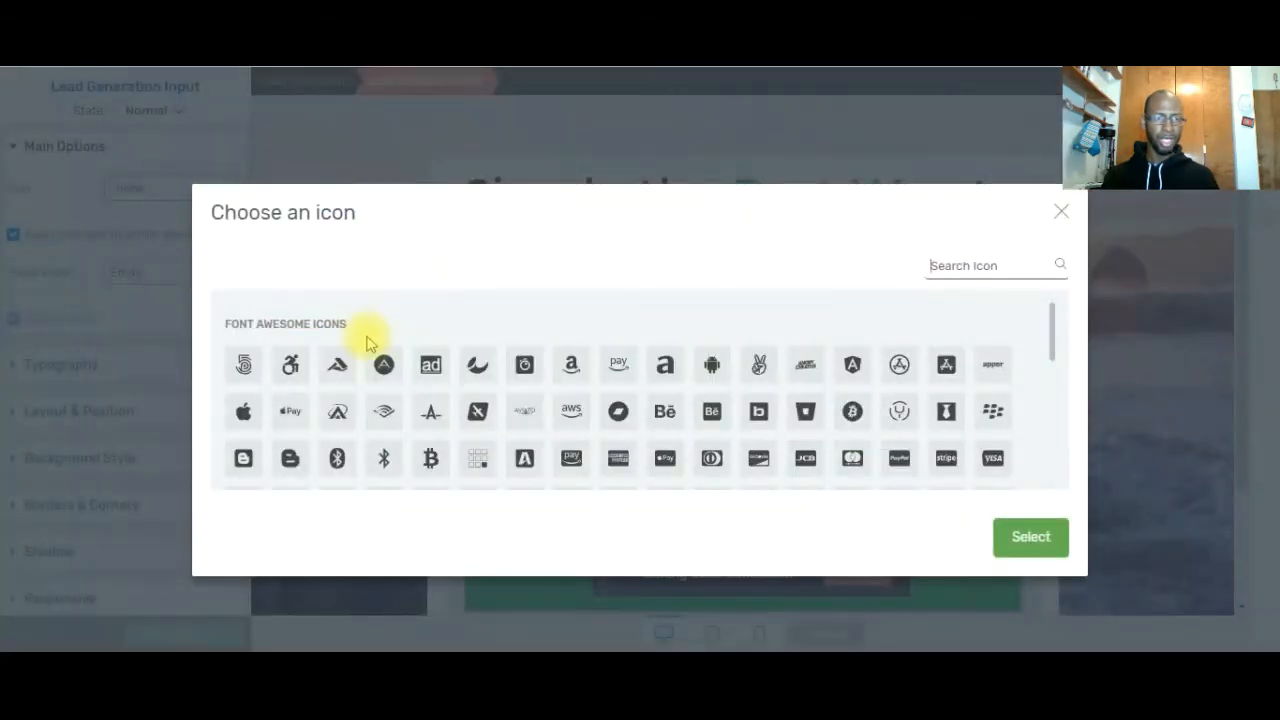
type("e")
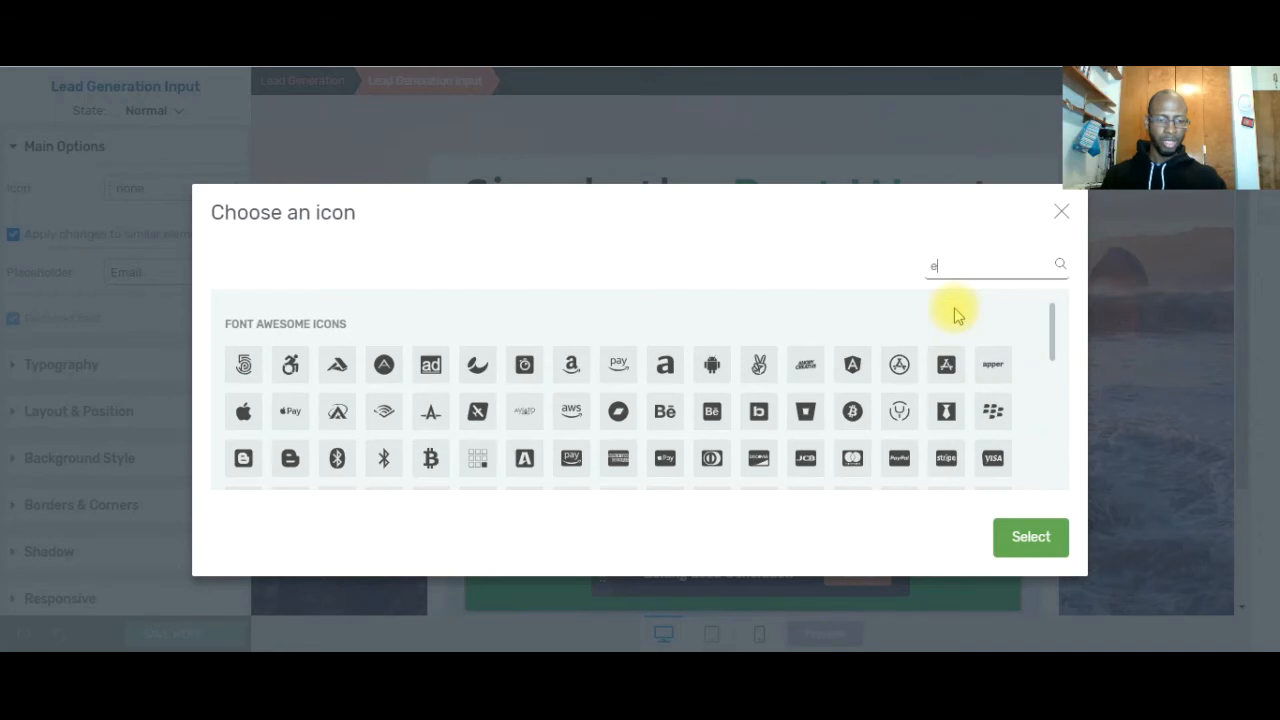
type("nvelope")
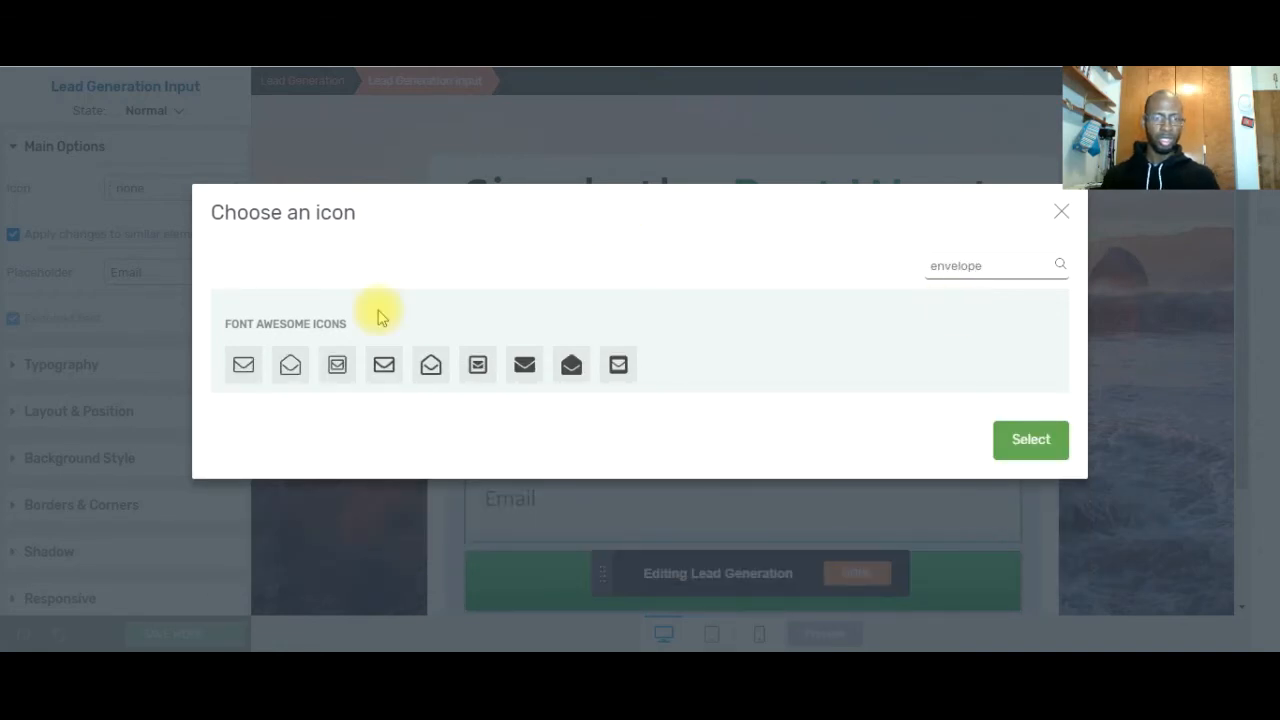
left_click(383, 366)
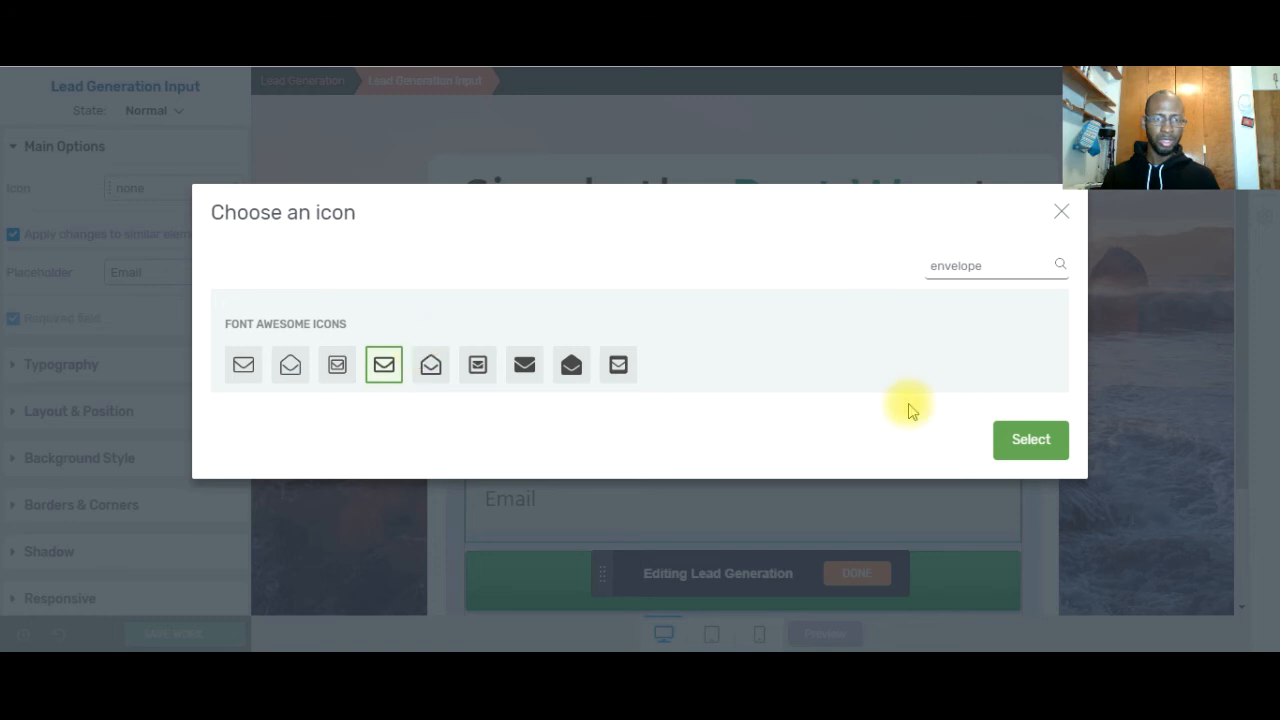
left_click(1031, 441)
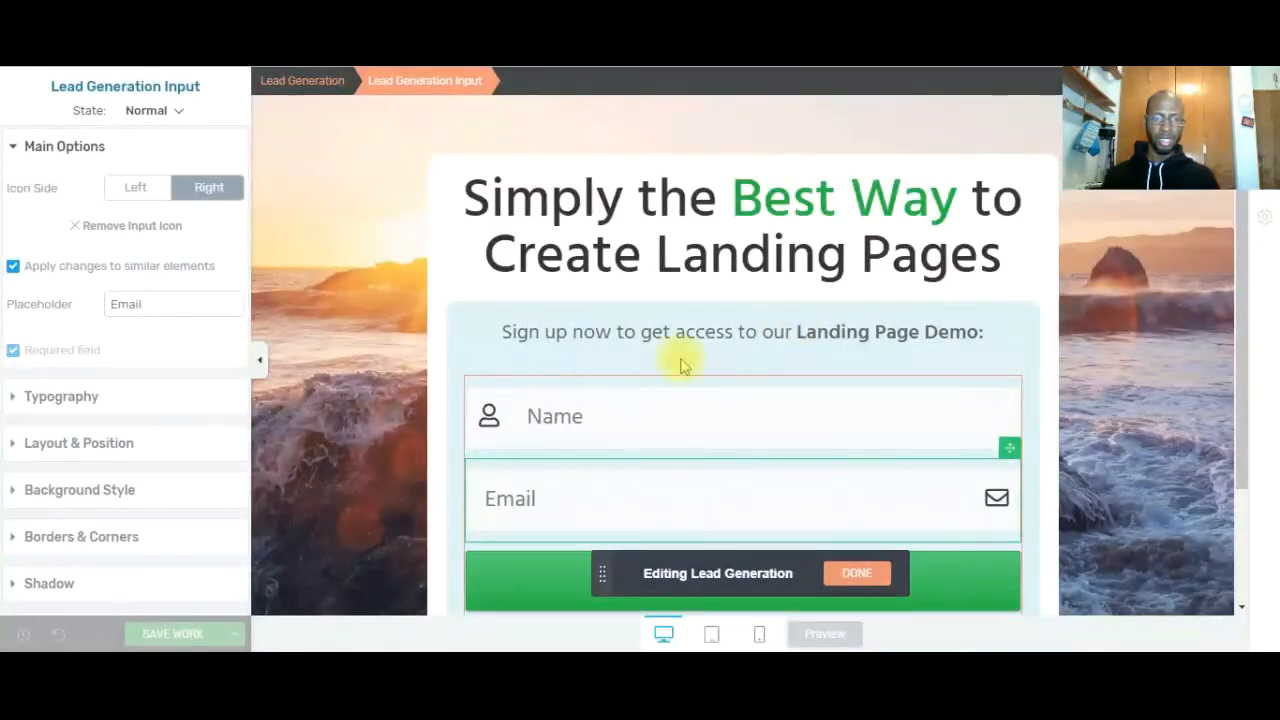
left_click(134, 196)
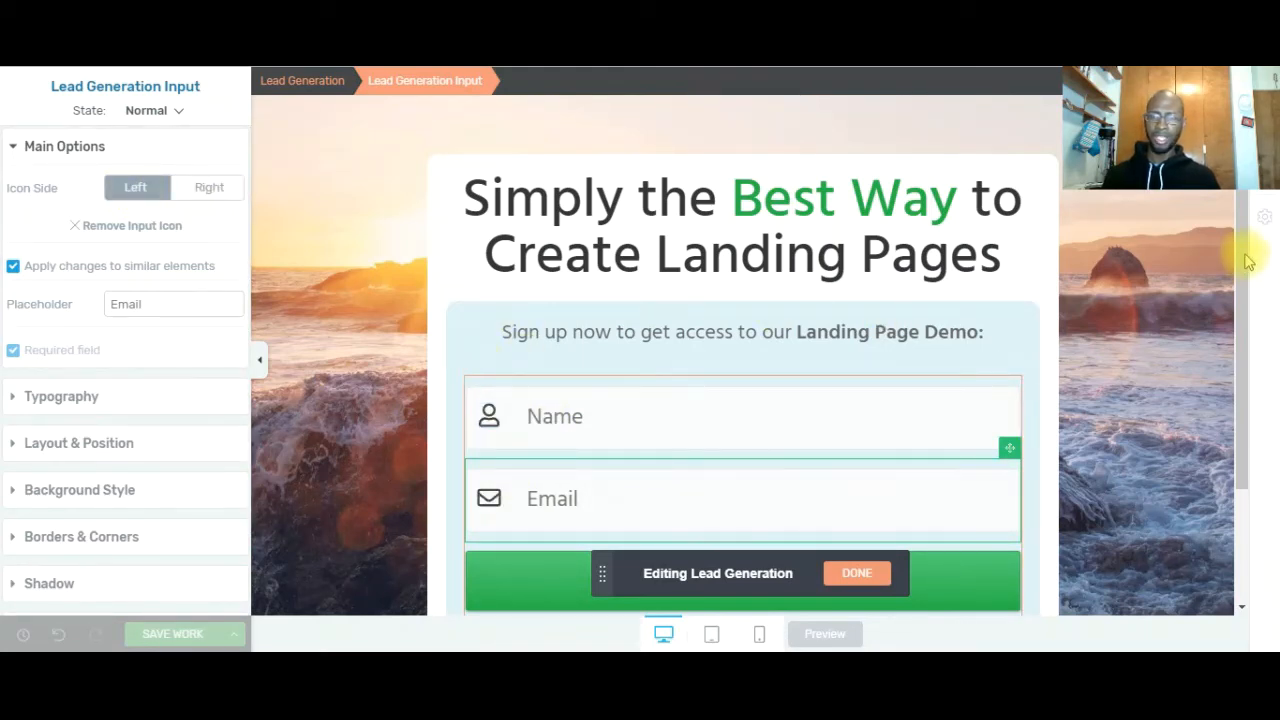
scroll(1266, 351, "down", 3)
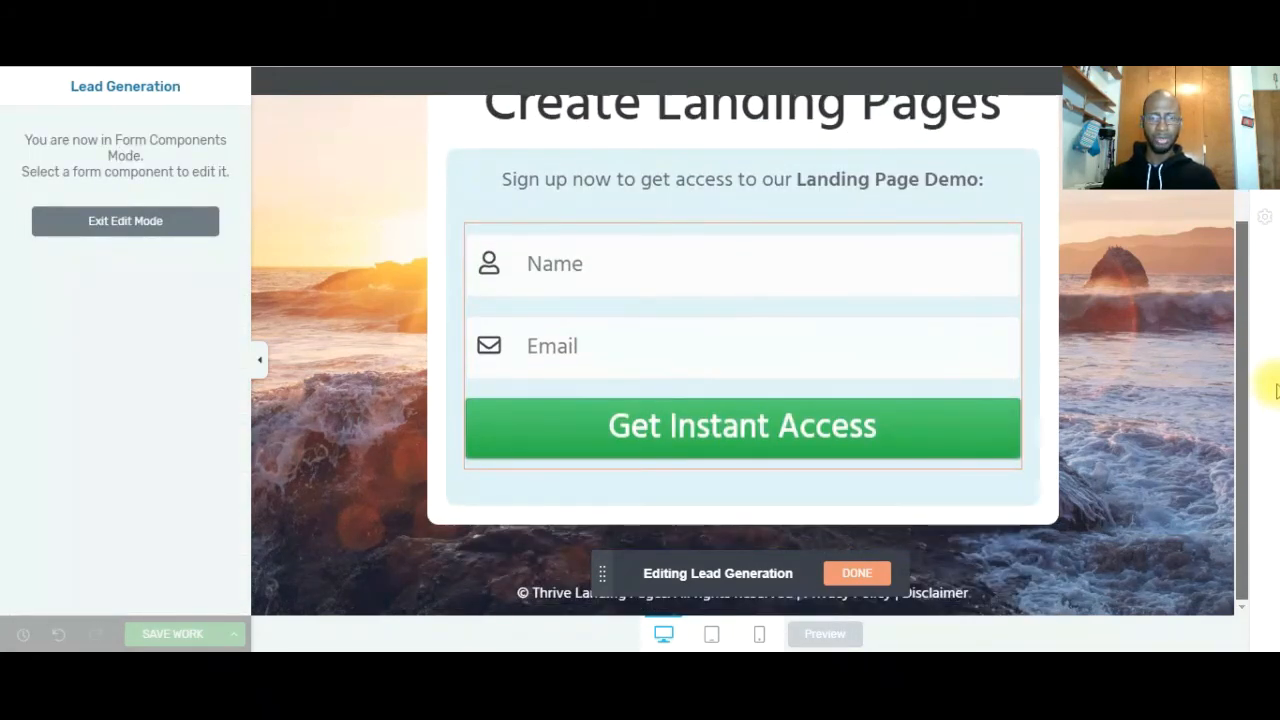
scroll(1262, 305, "up", 3)
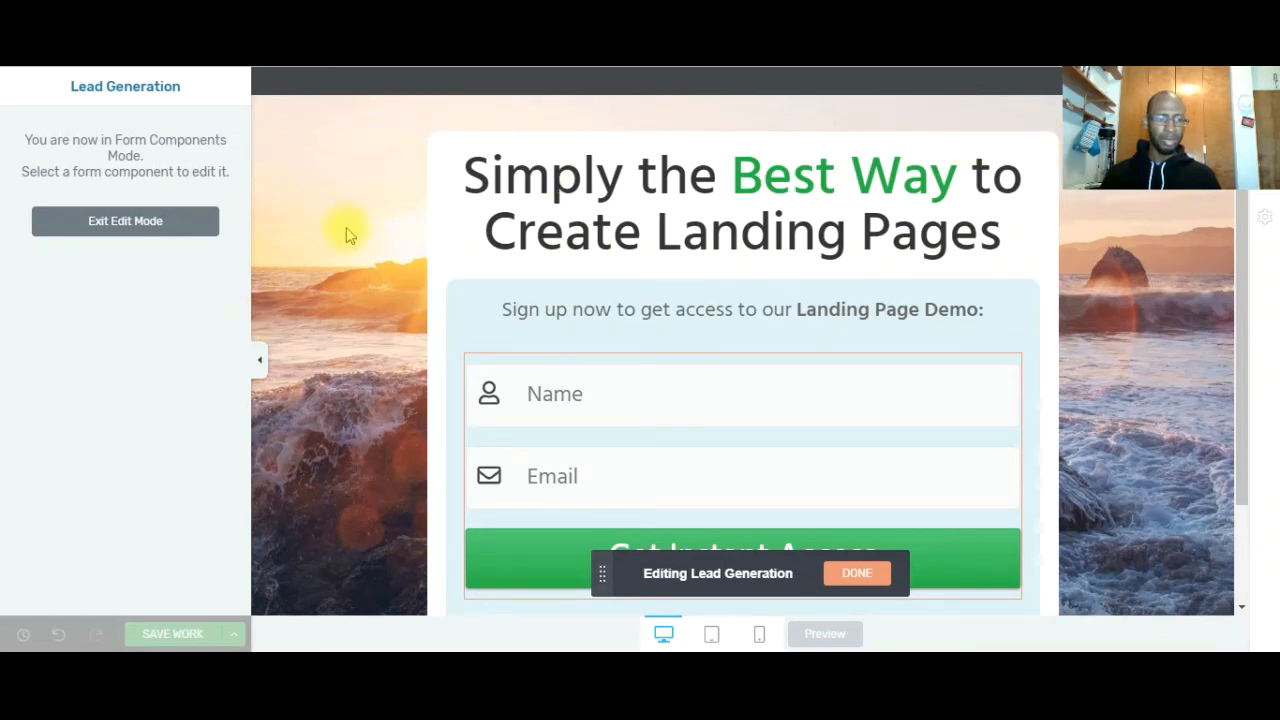
left_click(857, 574)
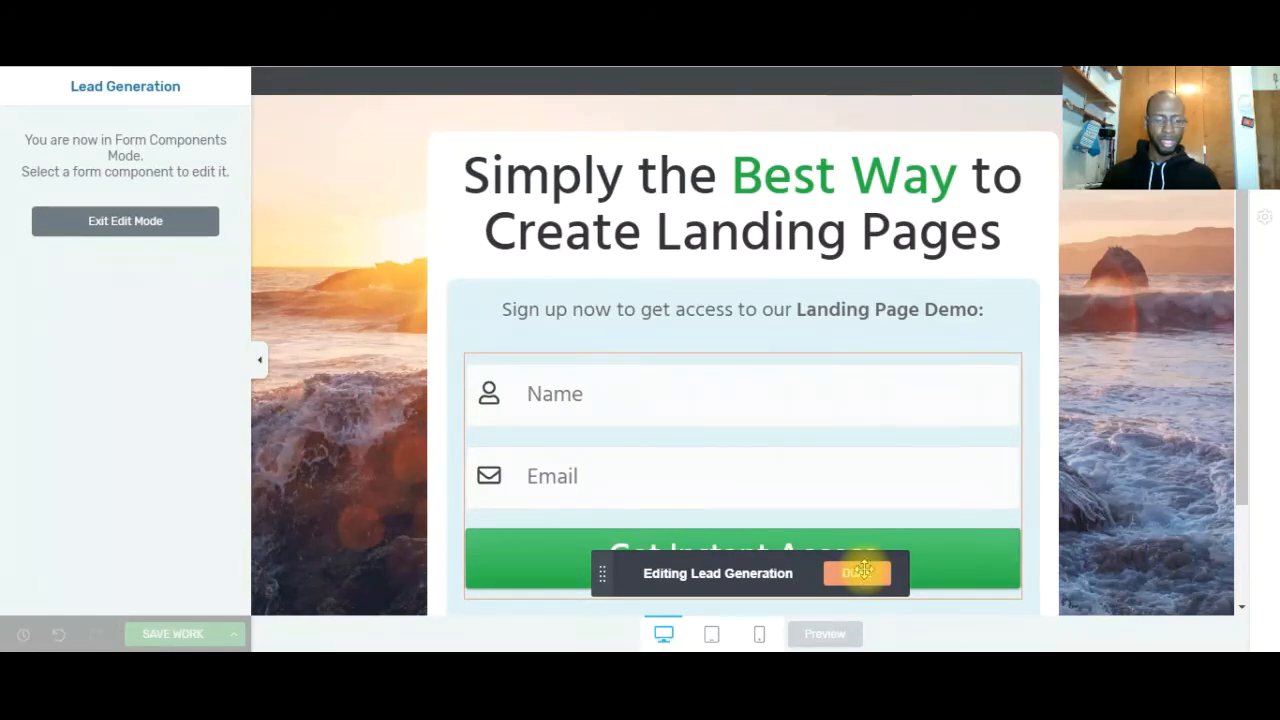
Preview the landing page and look over its headline and sign-up form
left_click(832, 638)
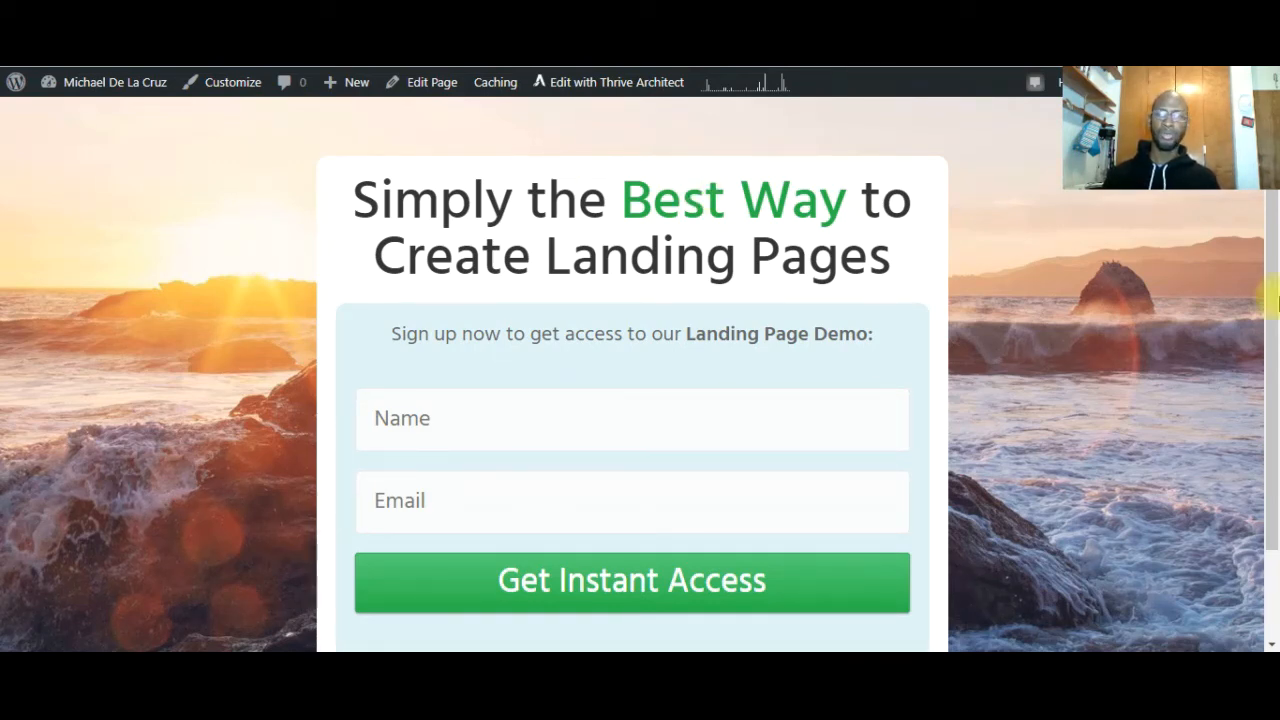
scroll(1255, 270, "down", 1)
scroll(1257, 245, "up", 1)
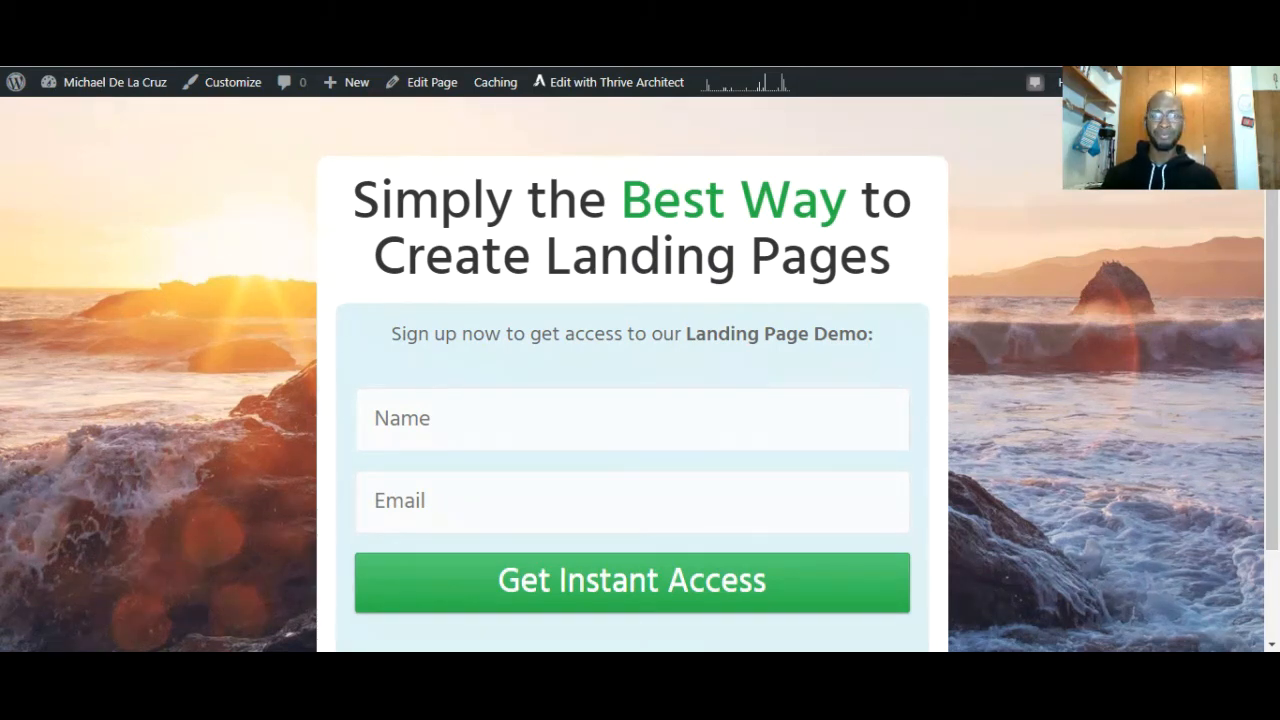
Return to the WordPress page editor for "Ways to earn income online"
key("ctrl+Tab")
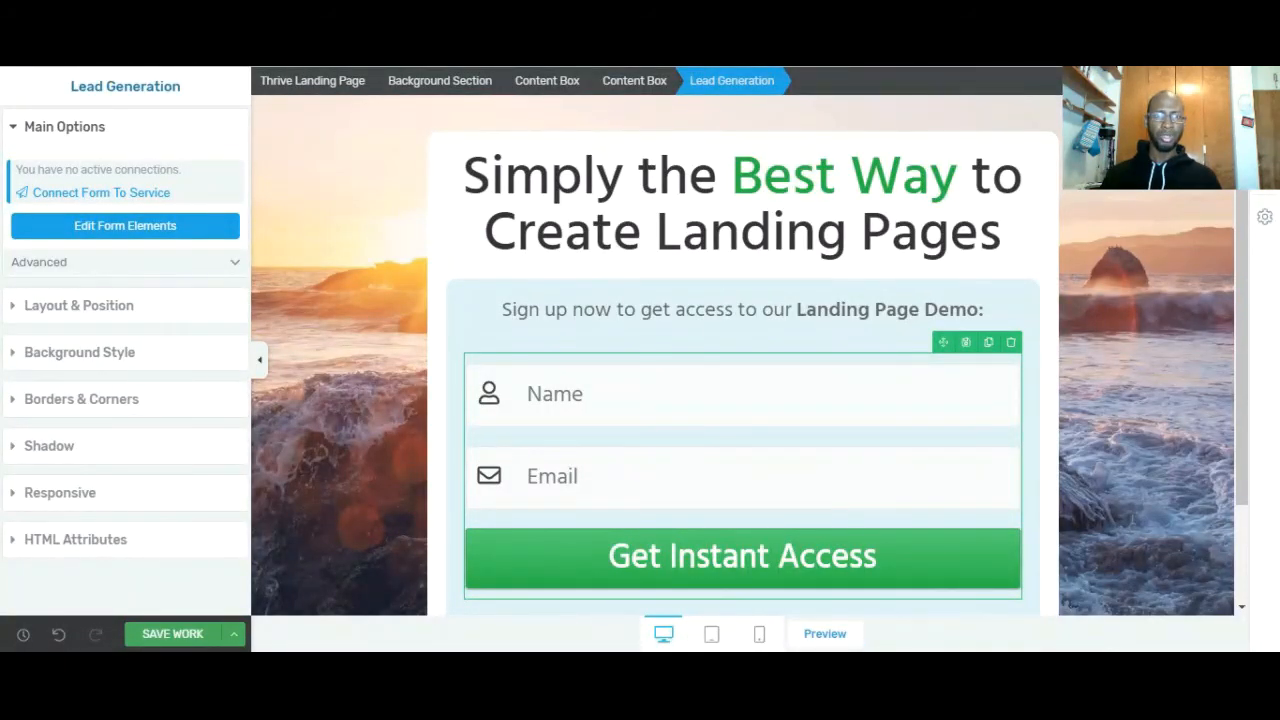
key("ctrl+Tab")
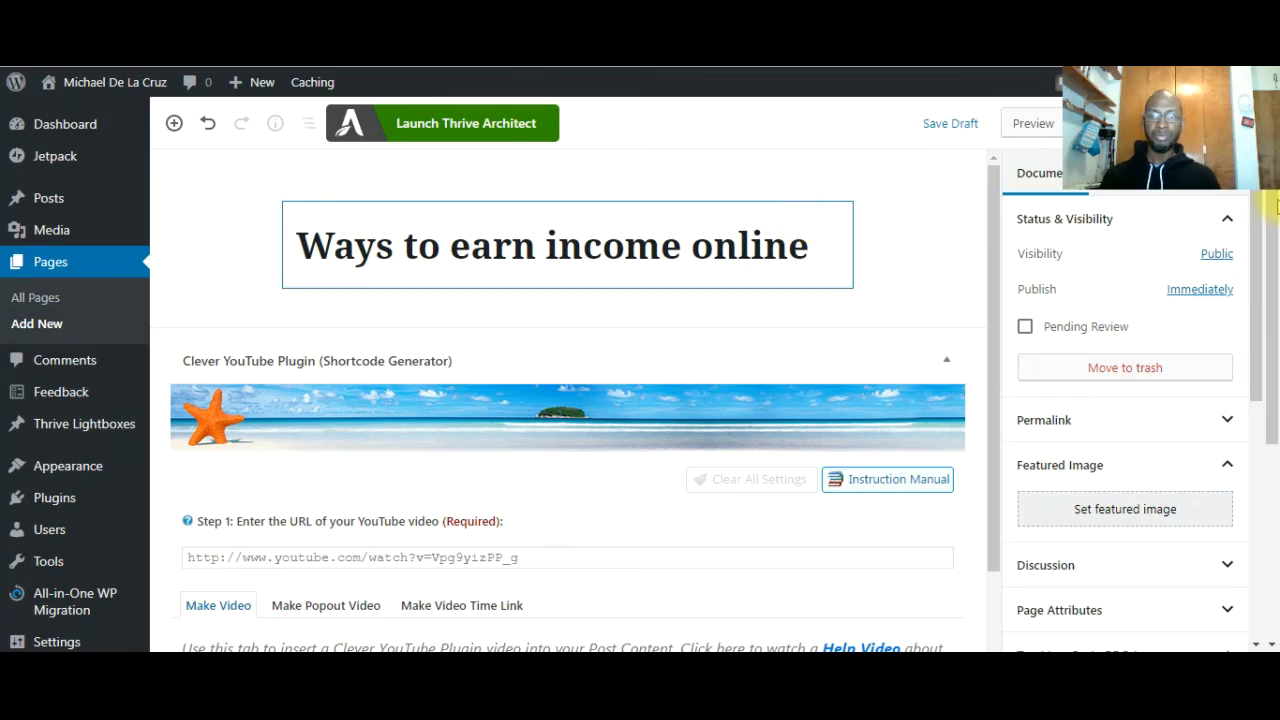
left_click_drag(1276, 275, 1274, 128)
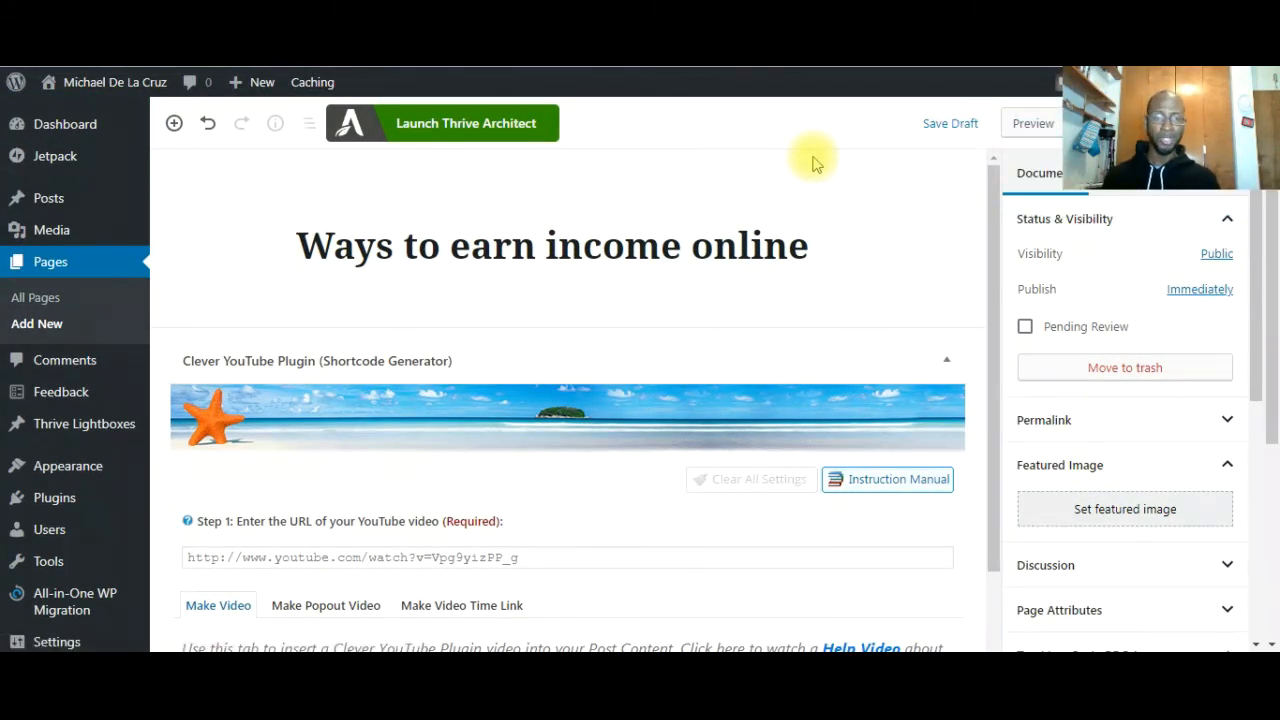